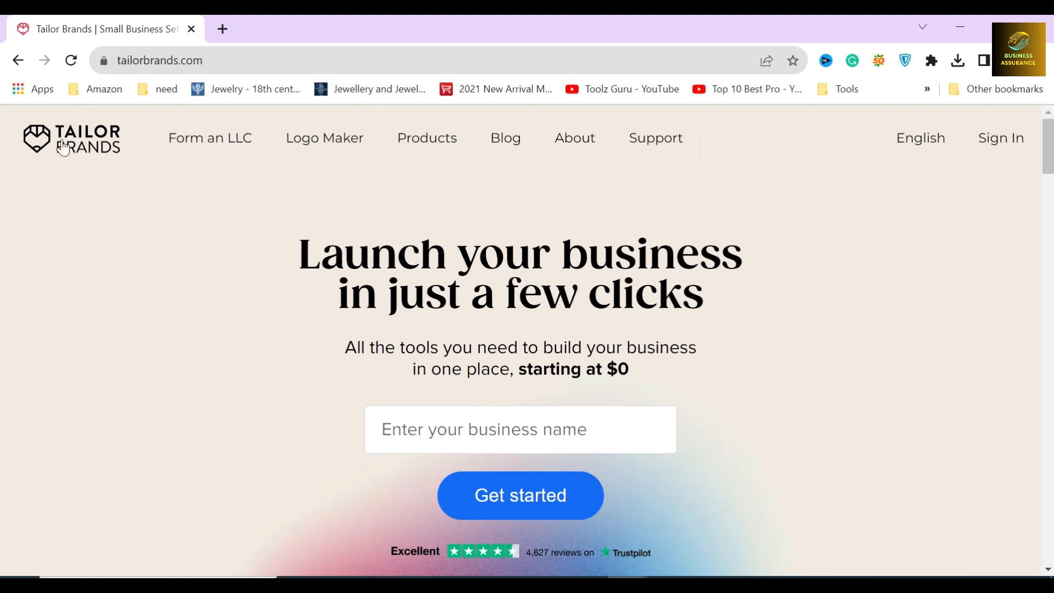
# Look over the Tailor Brands homepage, including its sign-up section and the one-stop-shop description.
pyautogui.scroll(-10, 318, 377)
pyautogui.scroll(-15, 467, 384)
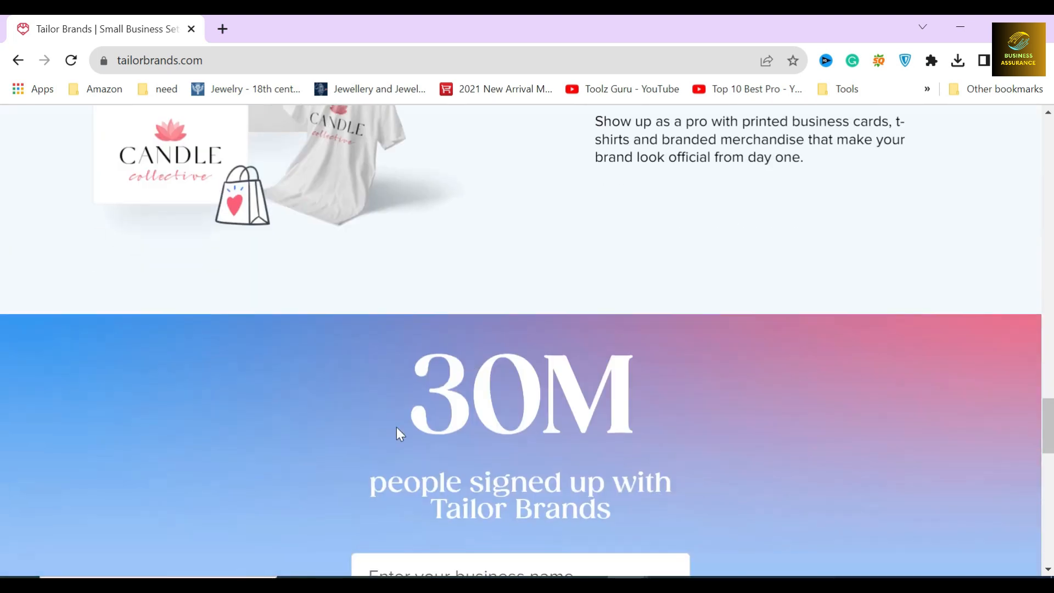
pyautogui.moveTo(397, 427); pyautogui.dragTo(628, 508)
pyautogui.scroll(-5, 631, 483)
pyautogui.scroll(2, 635, 439)
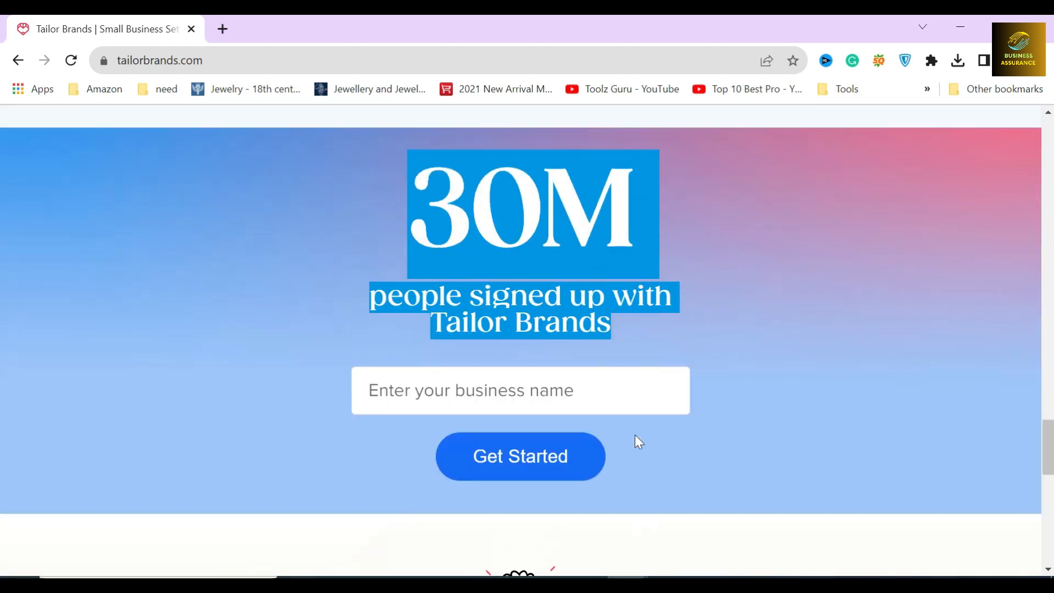
pyautogui.scroll(15, 380, 394)
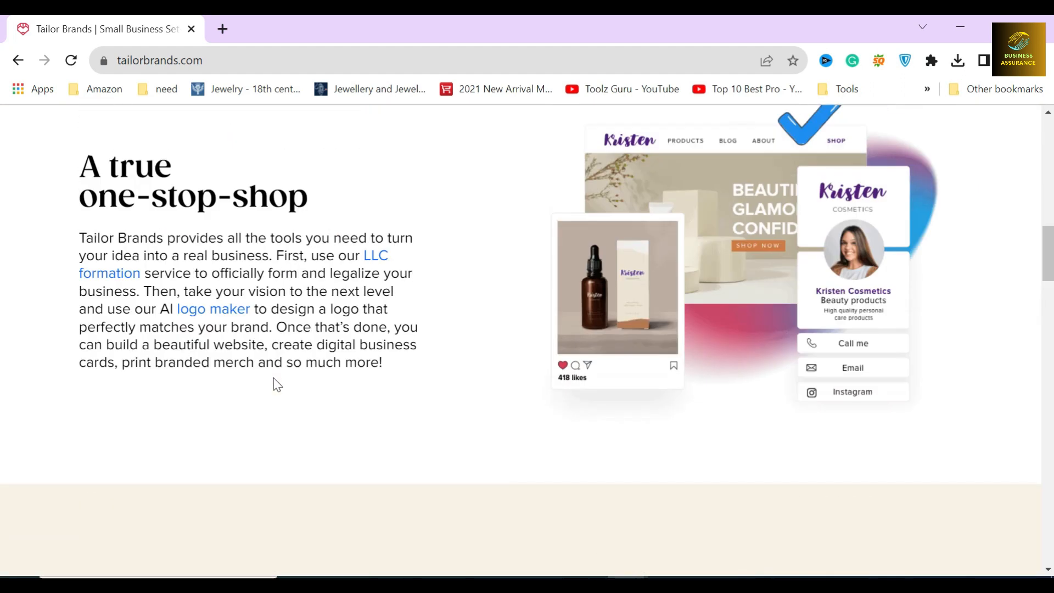
pyautogui.scroll(5, 278, 384)
pyautogui.moveTo(80, 417); pyautogui.dragTo(333, 457)
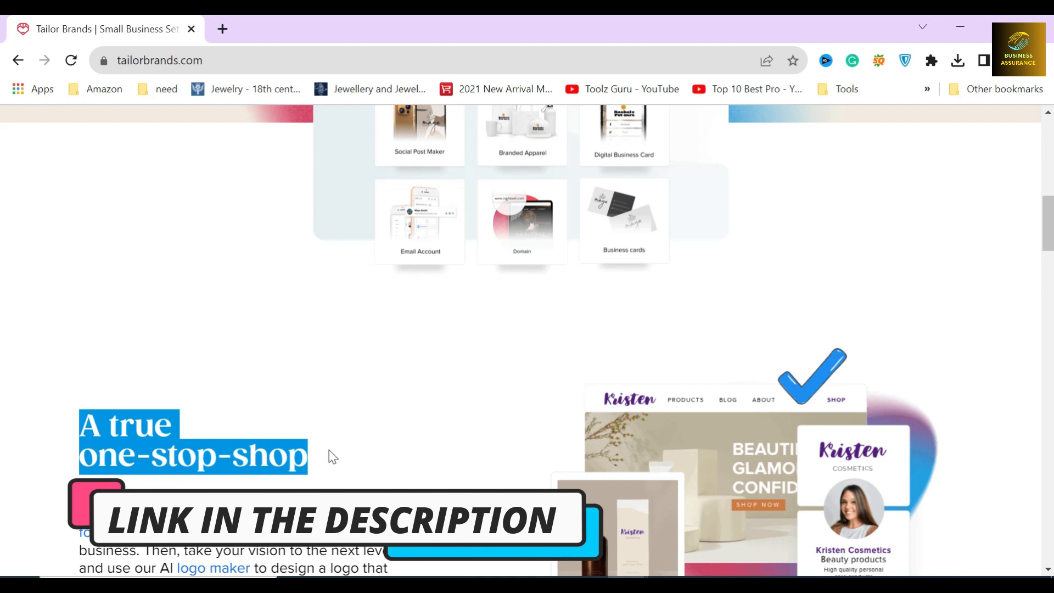
pyautogui.click(329, 449)
pyautogui.scroll(10, 420, 408)
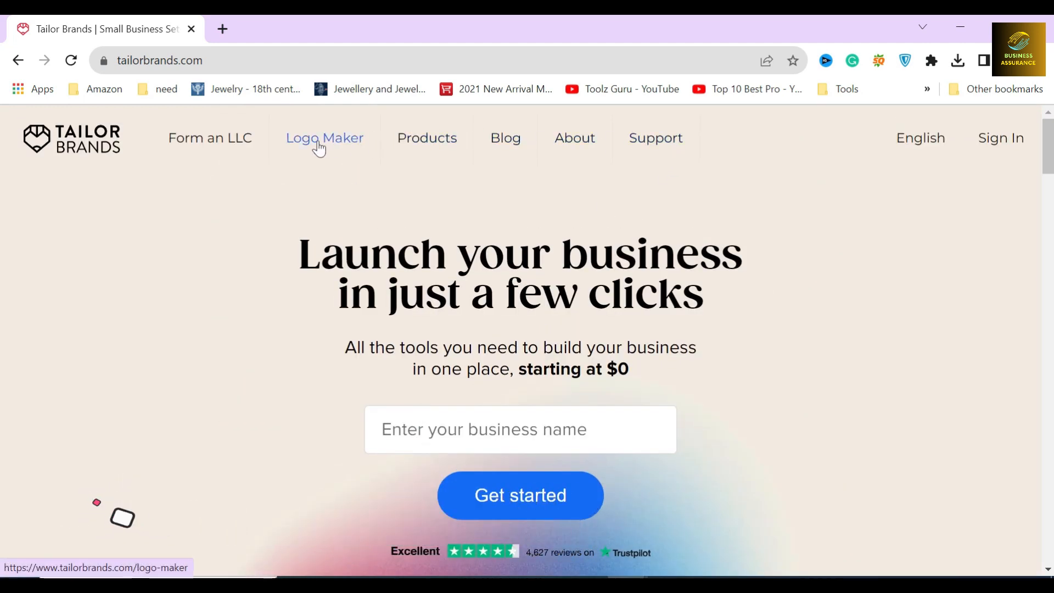
# Open the LLC formation page, choose Kentucky as the LLC state and get started.
pyautogui.click(209, 143)
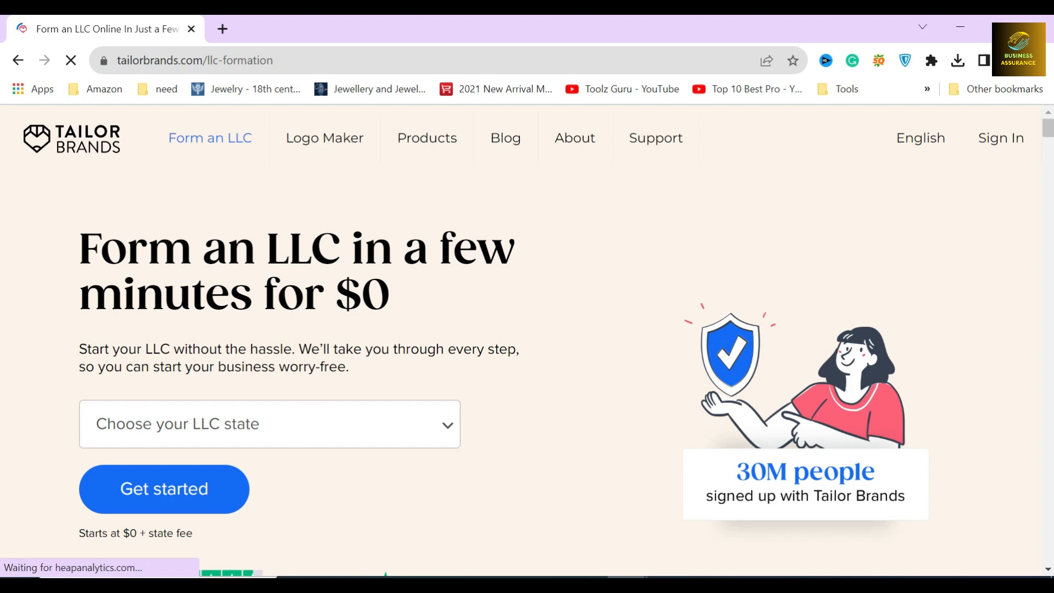
pyautogui.moveTo(78, 250); pyautogui.dragTo(413, 289)
pyautogui.click(413, 288)
pyautogui.click(313, 432)
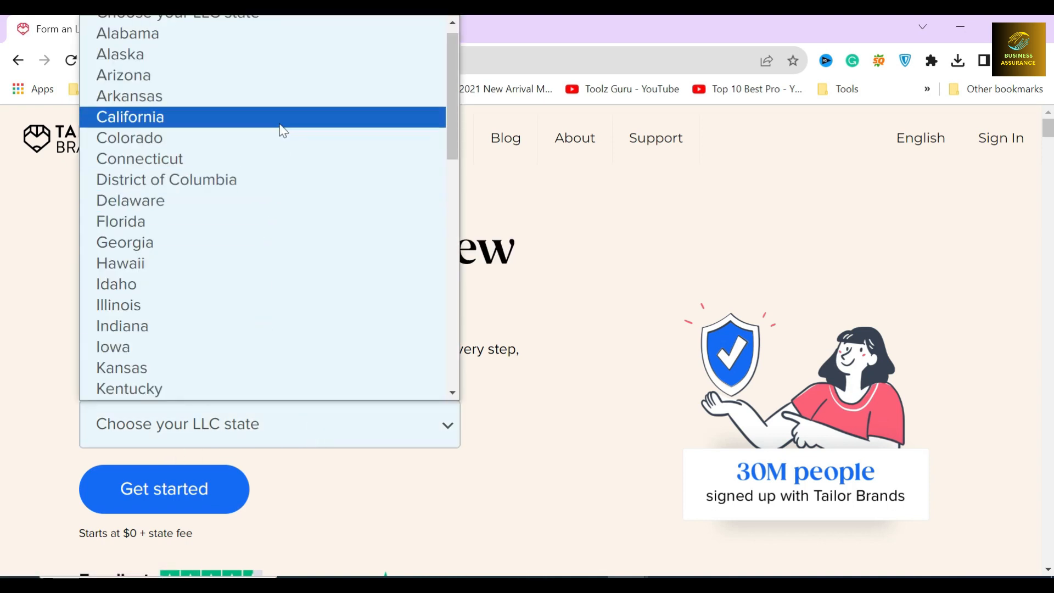
pyautogui.scroll(-10, 266, 313)
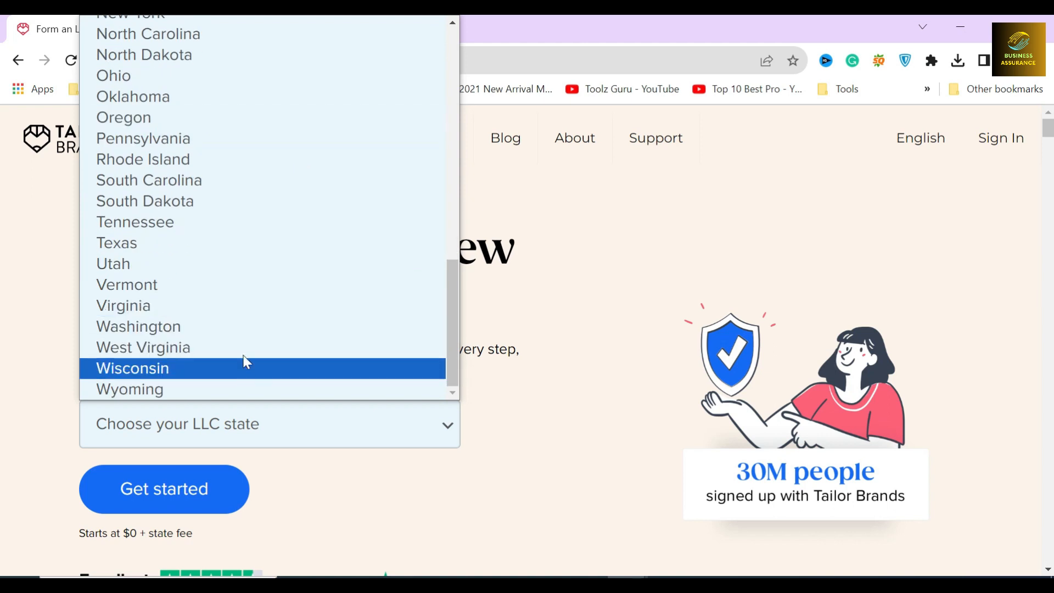
pyautogui.scroll(8, 252, 304)
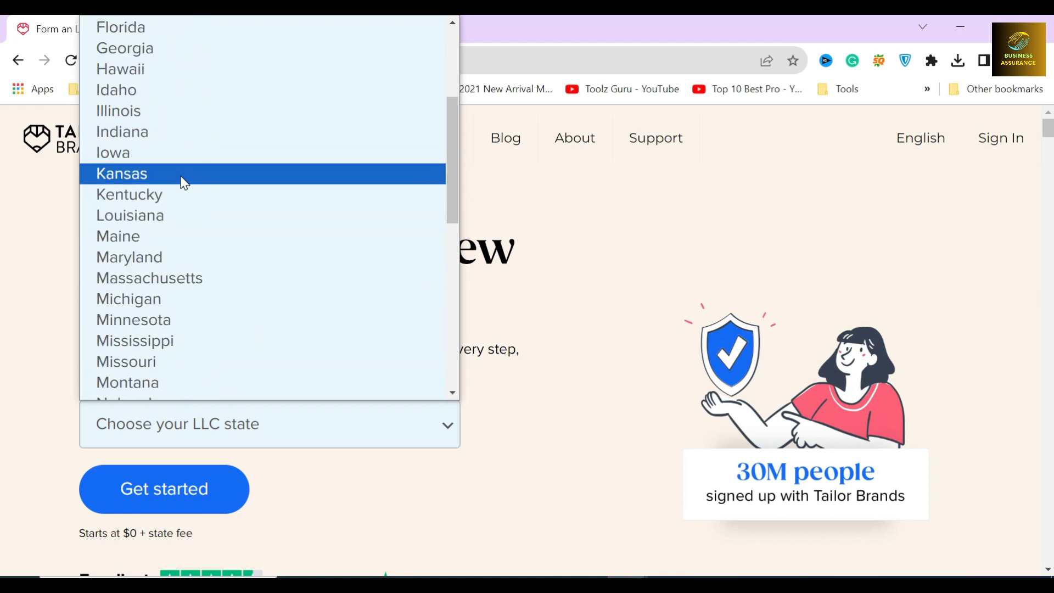
pyautogui.click(175, 199)
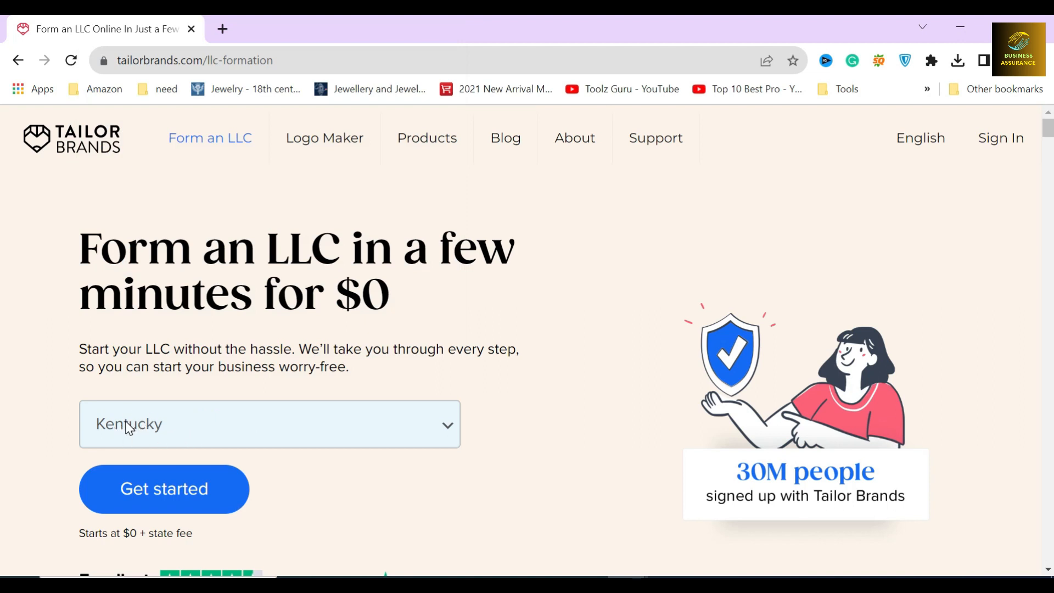
pyautogui.click(165, 493)
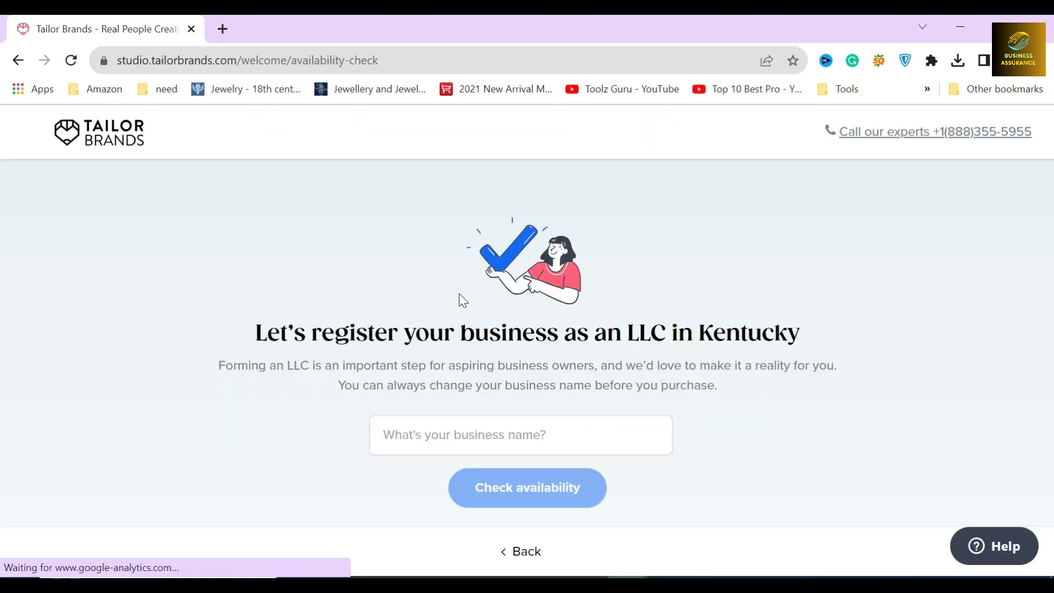
# Enter DVFDV as the business name and check its availability.
pyautogui.click(475, 423)
pyautogui.write('DVFDV')
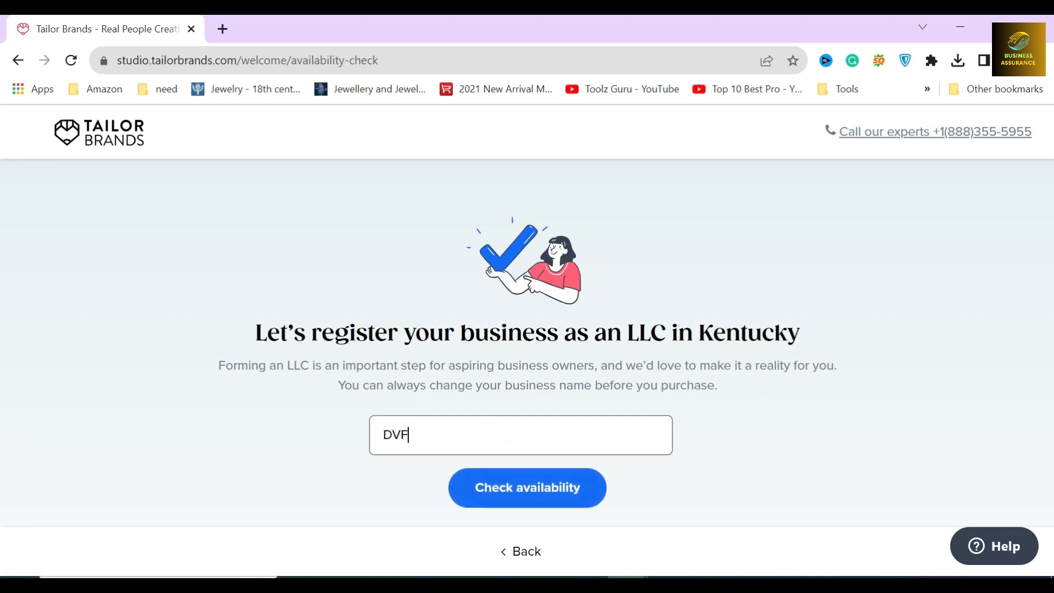
pyautogui.click(528, 485)
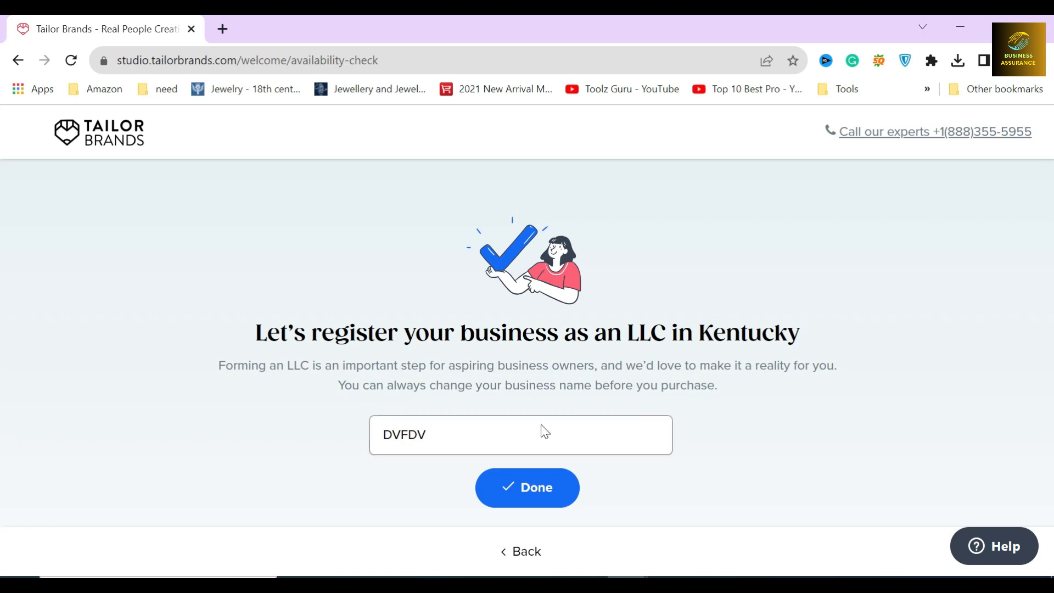
# Review the name availability result and the LLC process overview, continuing to the question about what the business offers.
pyautogui.moveTo(478, 363); pyautogui.dragTo(565, 366)
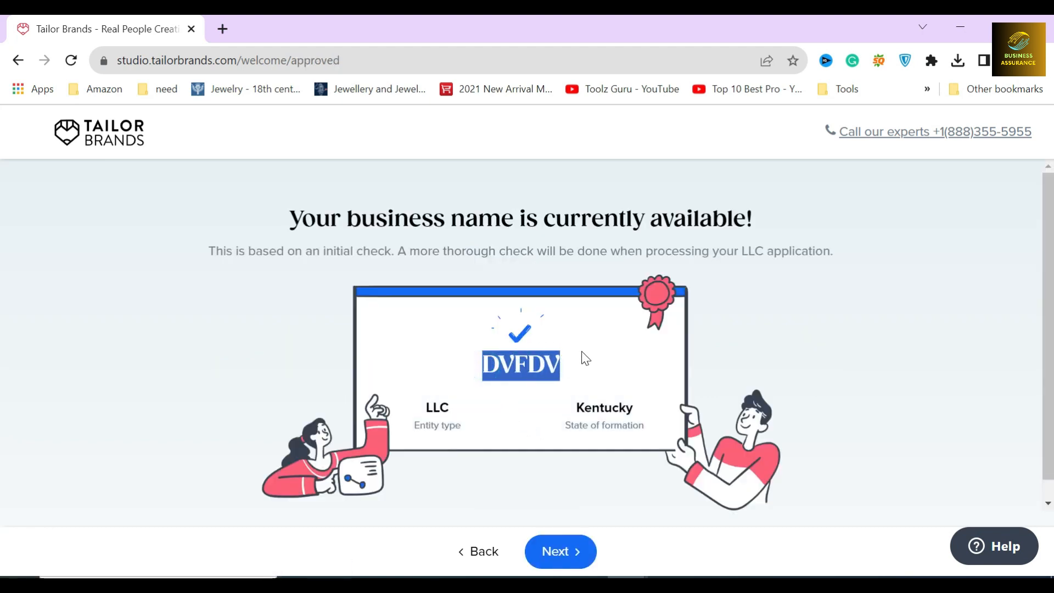
pyautogui.click(581, 347)
pyautogui.moveTo(286, 220); pyautogui.dragTo(763, 204)
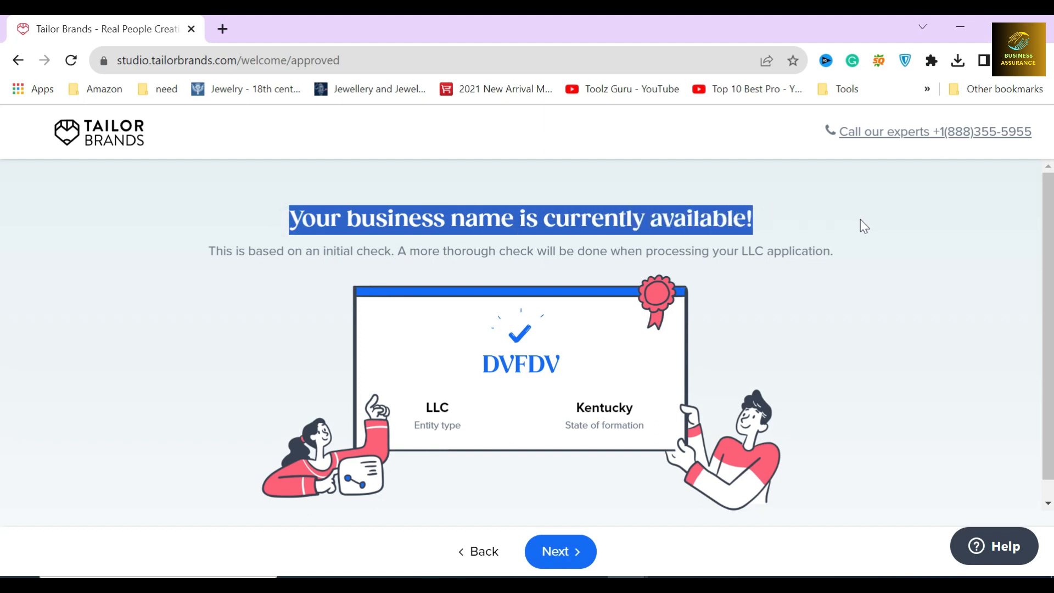
pyautogui.click(737, 250)
pyautogui.click(698, 265)
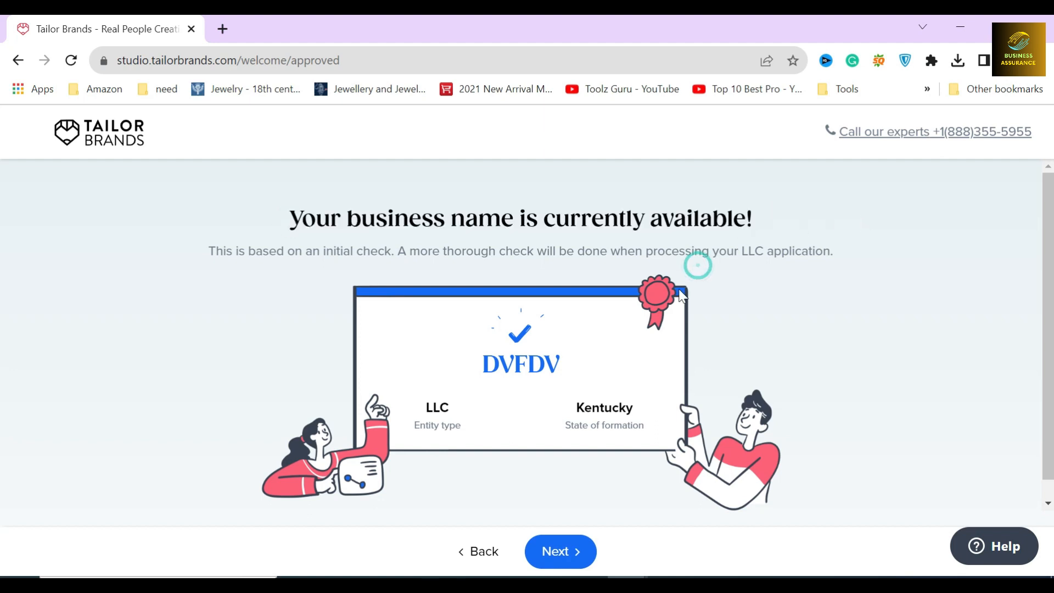
pyautogui.click(556, 553)
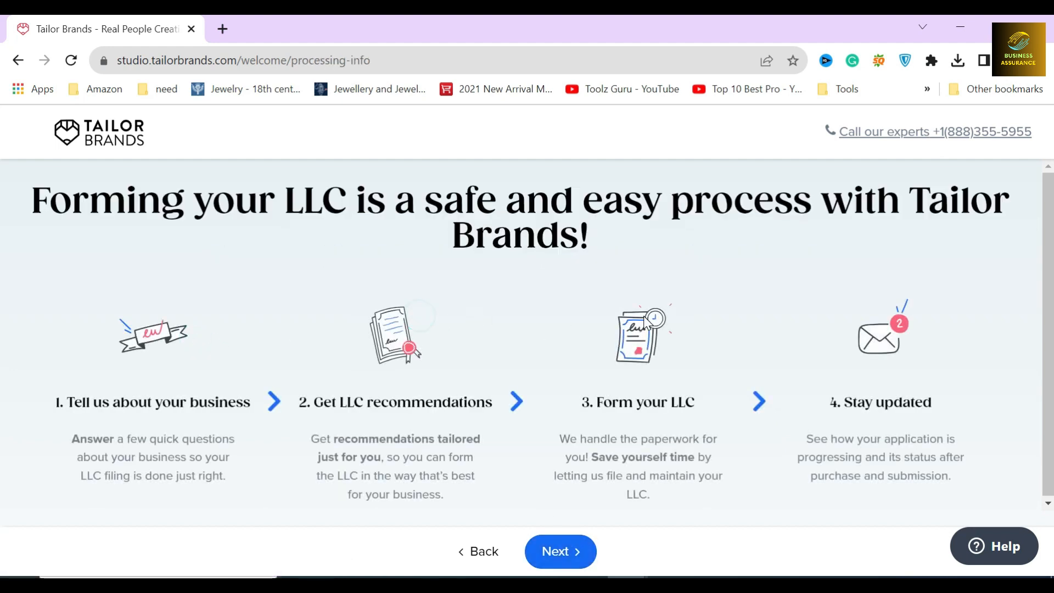
pyautogui.click(677, 328)
pyautogui.click(557, 554)
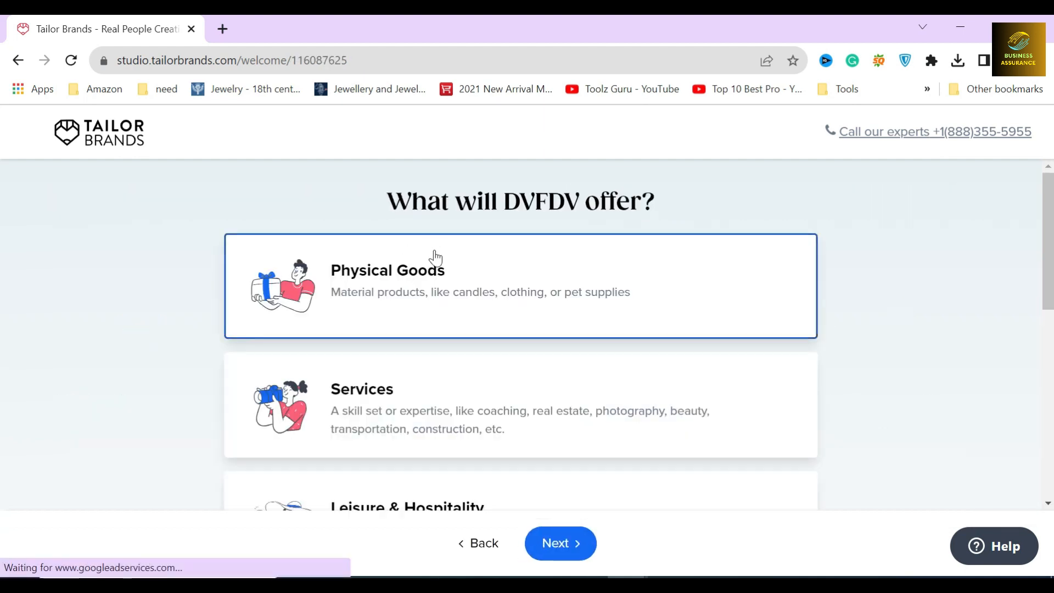
# Review the offering categories, choose Physical Goods for DVFDV and continue.
pyautogui.scroll(-9, 433, 255)
pyautogui.scroll(9, 459, 299)
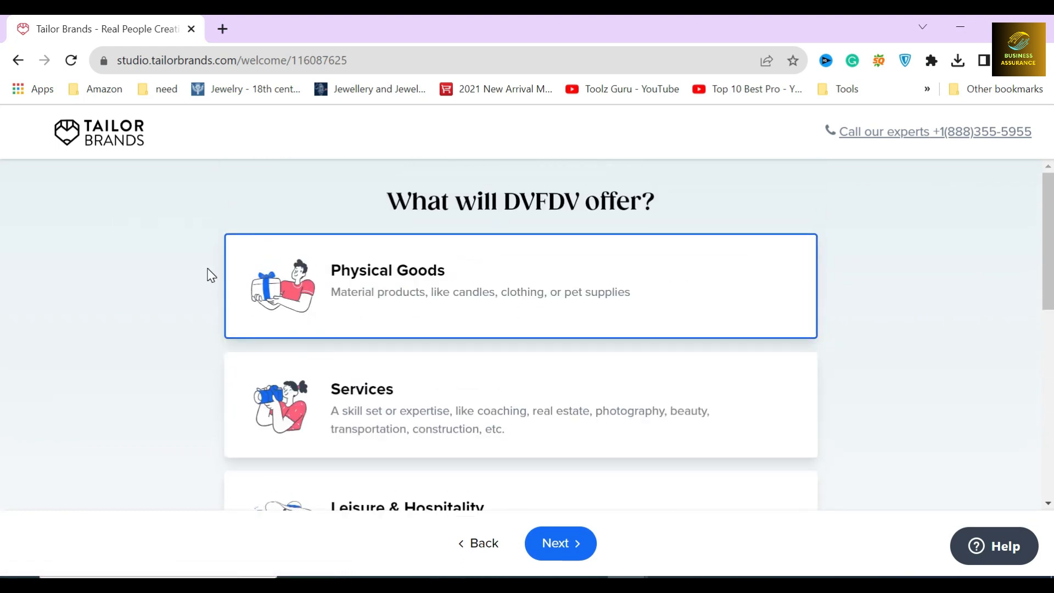
pyautogui.scroll(-1, 207, 269)
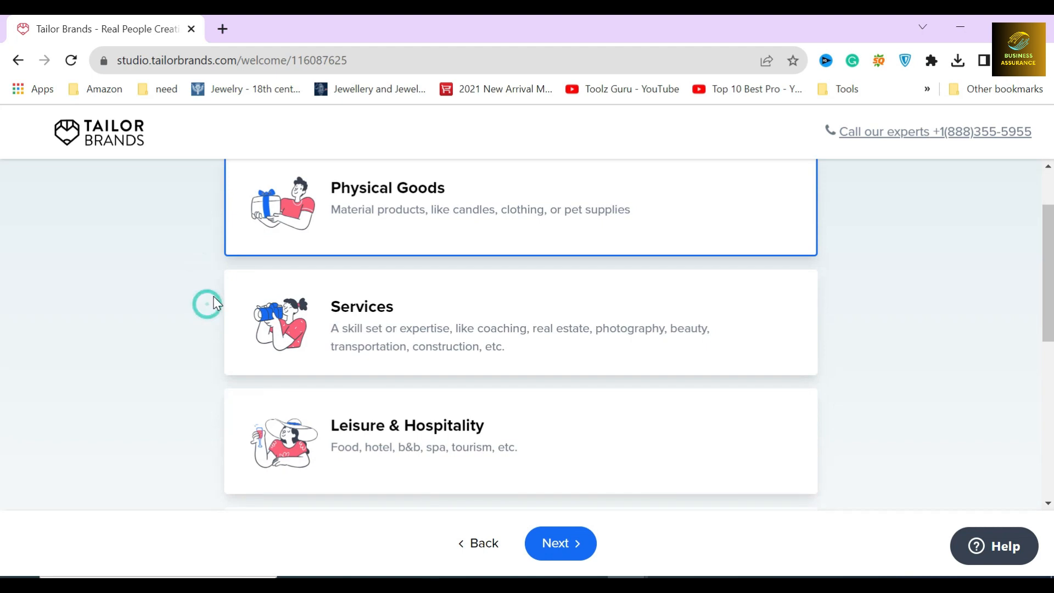
pyautogui.scroll(-1, 209, 308)
pyautogui.scroll(-3, 229, 329)
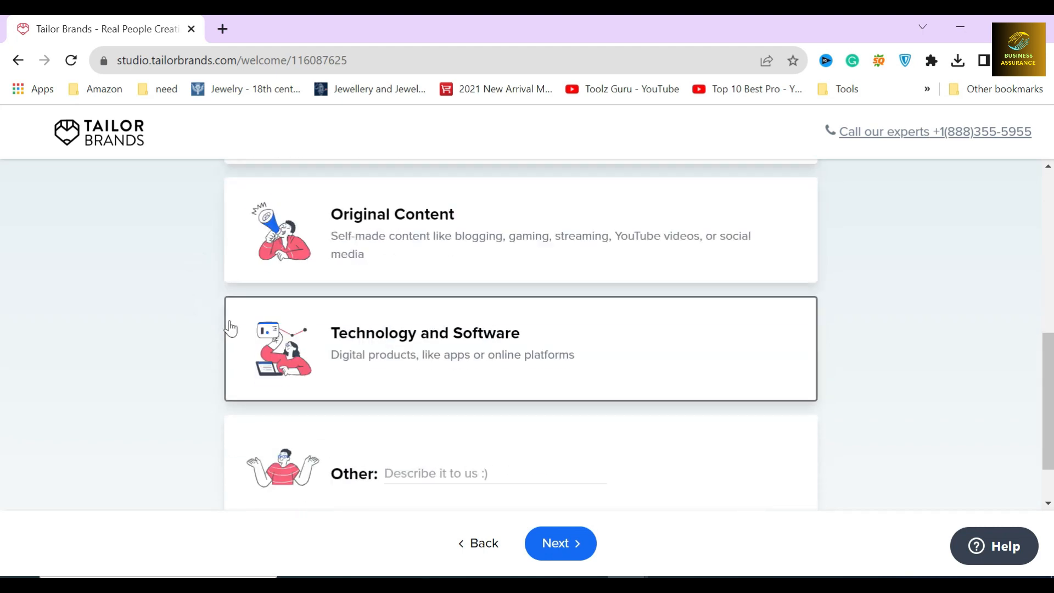
pyautogui.scroll(-1, 215, 236)
pyautogui.click(209, 254)
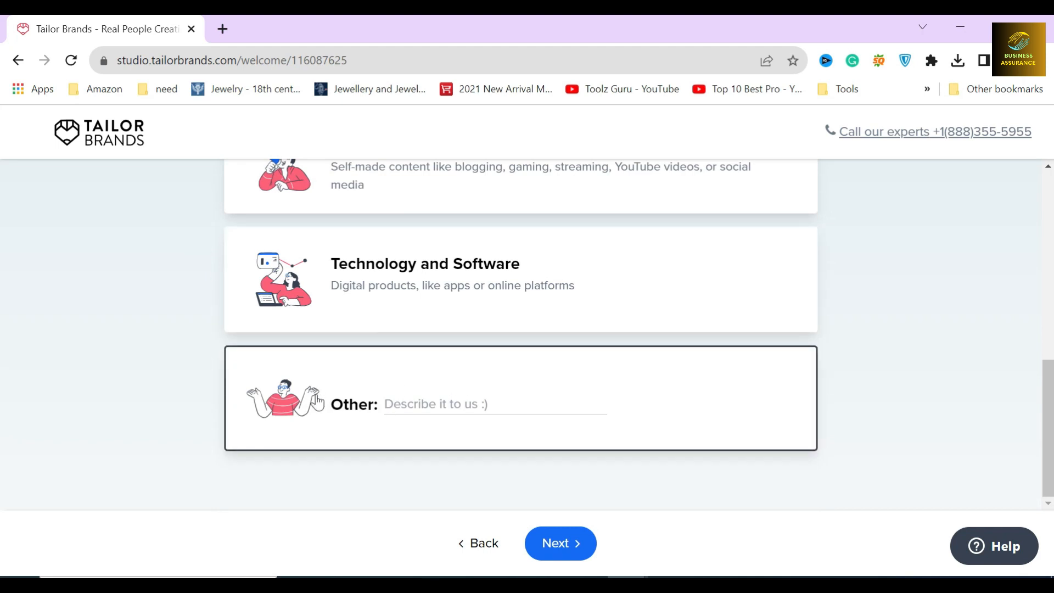
pyautogui.click(208, 378)
pyautogui.scroll(5, 442, 428)
pyautogui.scroll(-4, 436, 400)
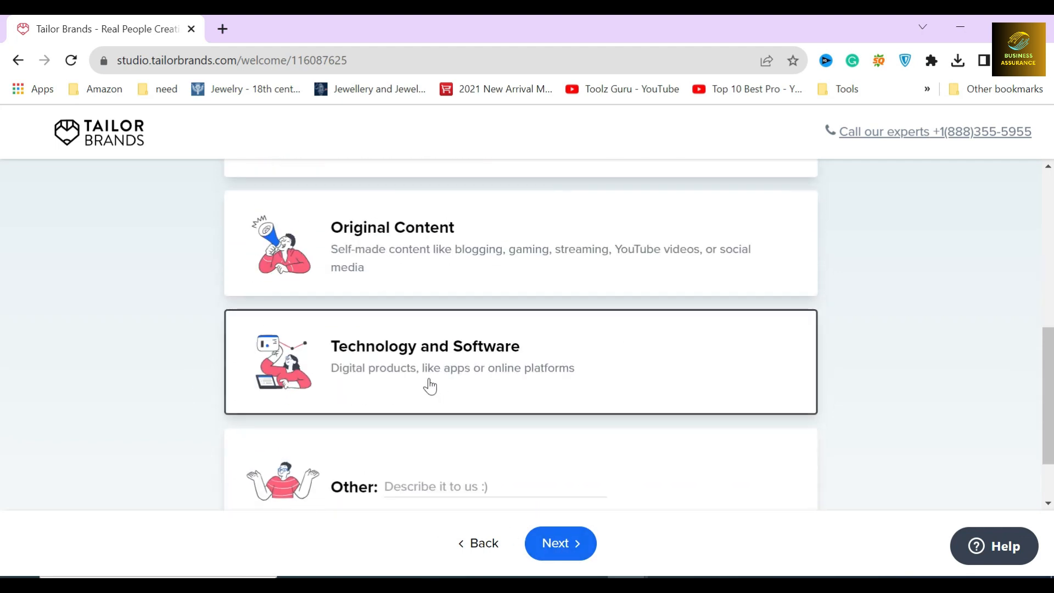
pyautogui.scroll(4, 430, 381)
pyautogui.scroll(3, 428, 345)
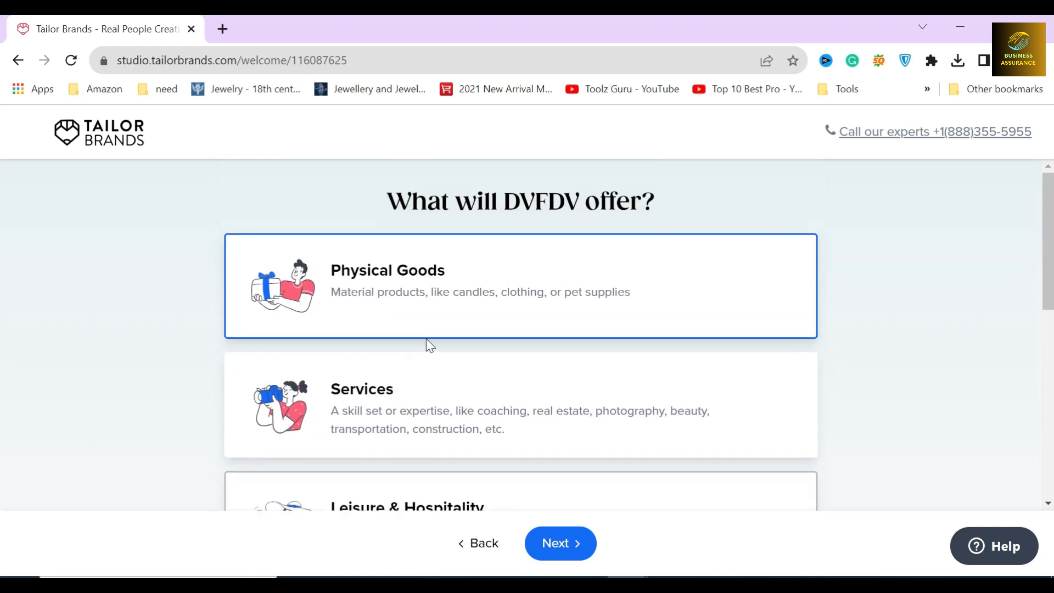
pyautogui.click(405, 289)
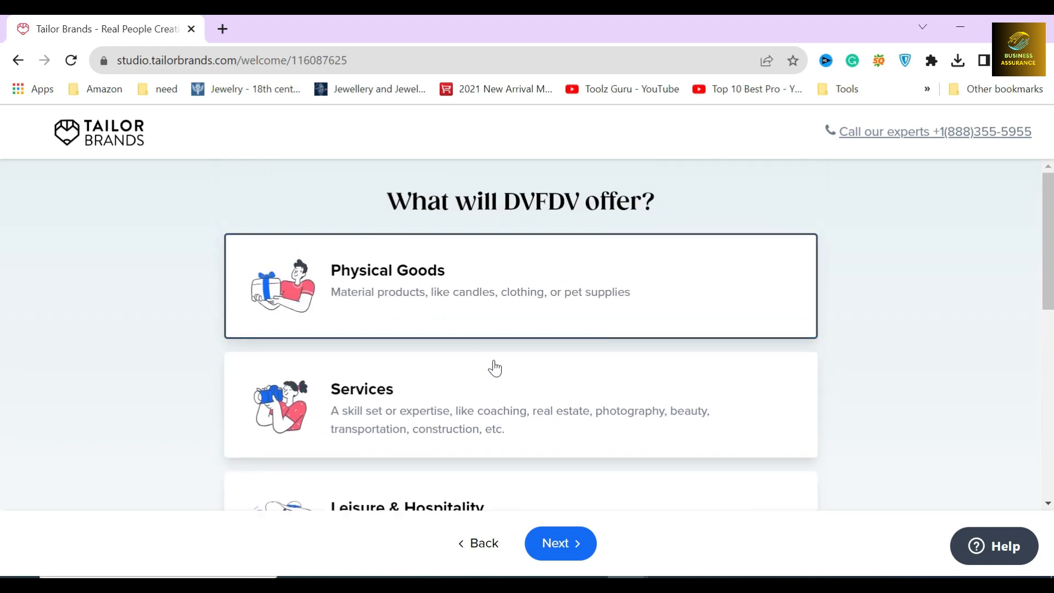
pyautogui.click(567, 549)
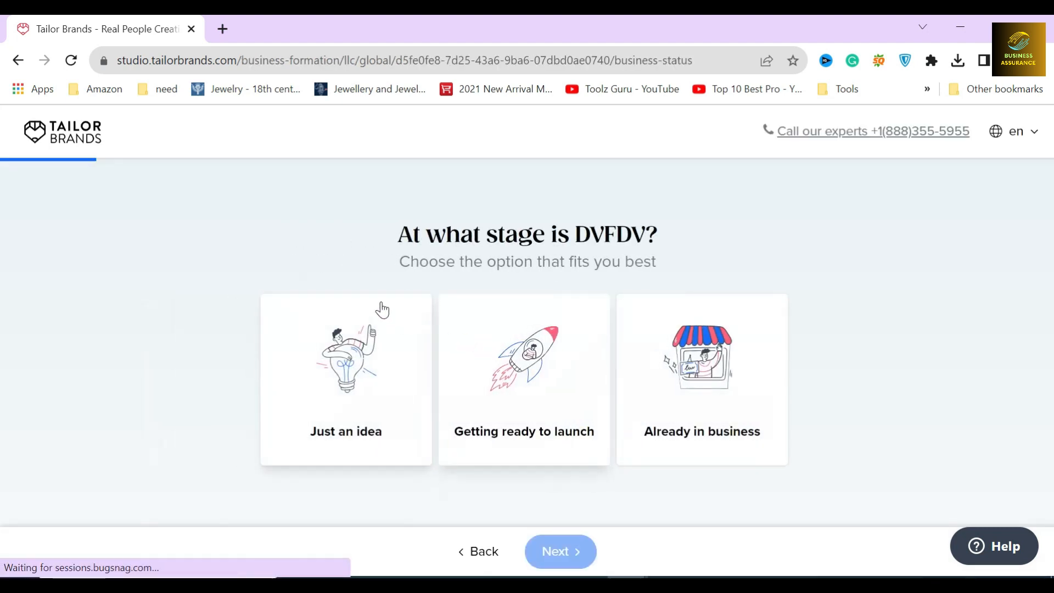
# Set the business stage to Just an idea and answer the employee question with No, just me.
pyautogui.doubleClick(448, 229)
pyautogui.tripleClick(448, 229)
pyautogui.click(417, 439)
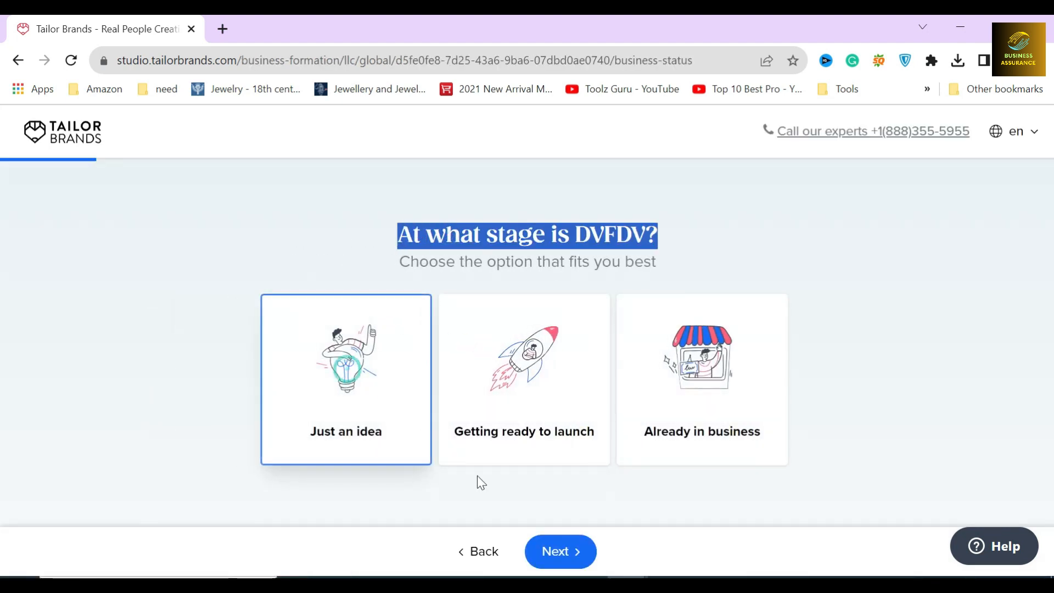
pyautogui.click(577, 554)
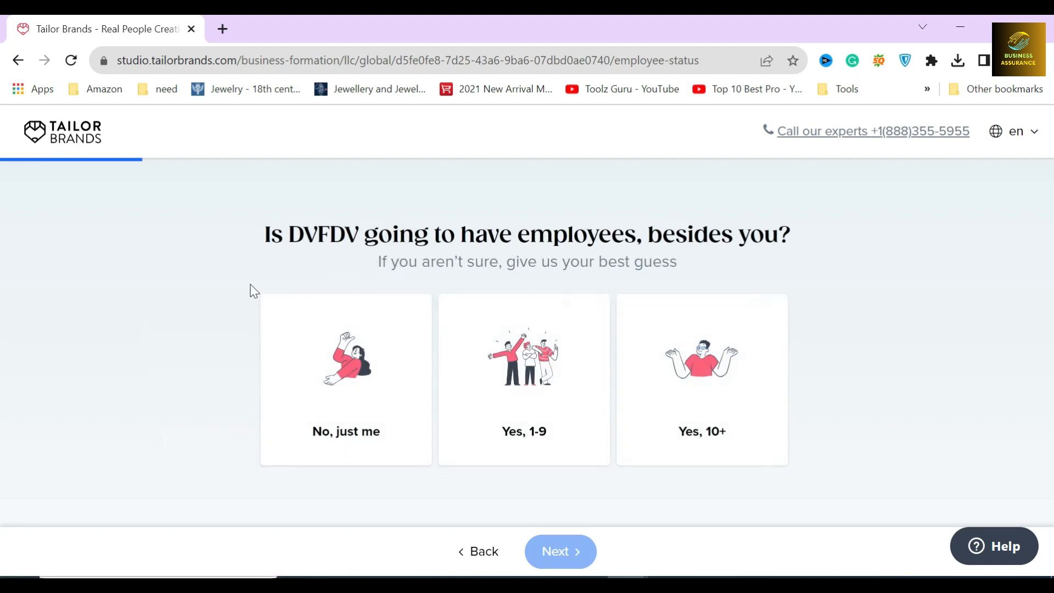
pyautogui.click(324, 420)
pyautogui.click(567, 552)
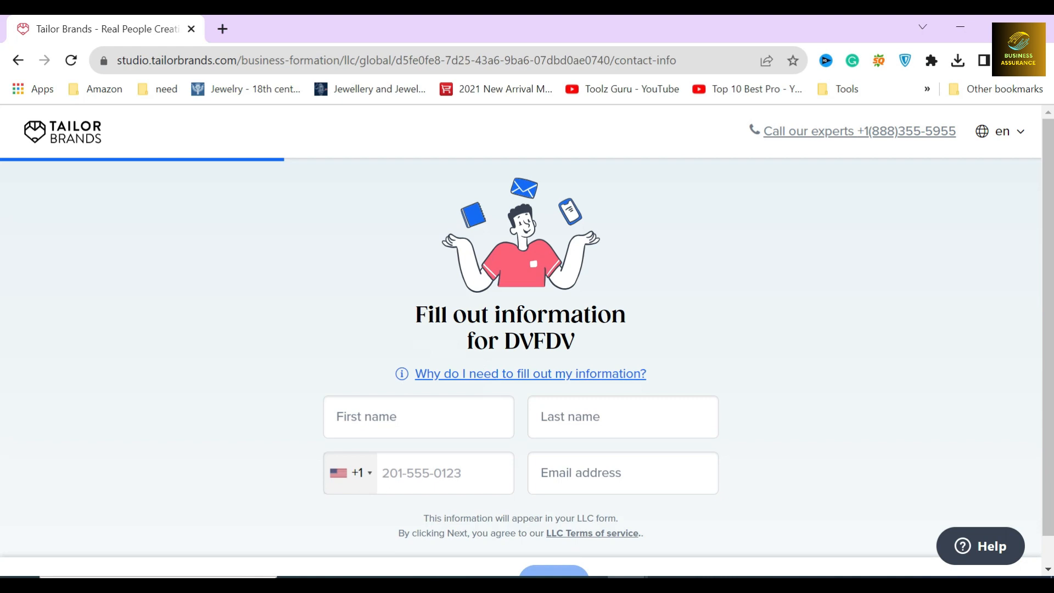
# Fill in the owner's first name, last name, phone number and email address, and submit the contact information.
pyautogui.moveTo(415, 320); pyautogui.dragTo(611, 317)
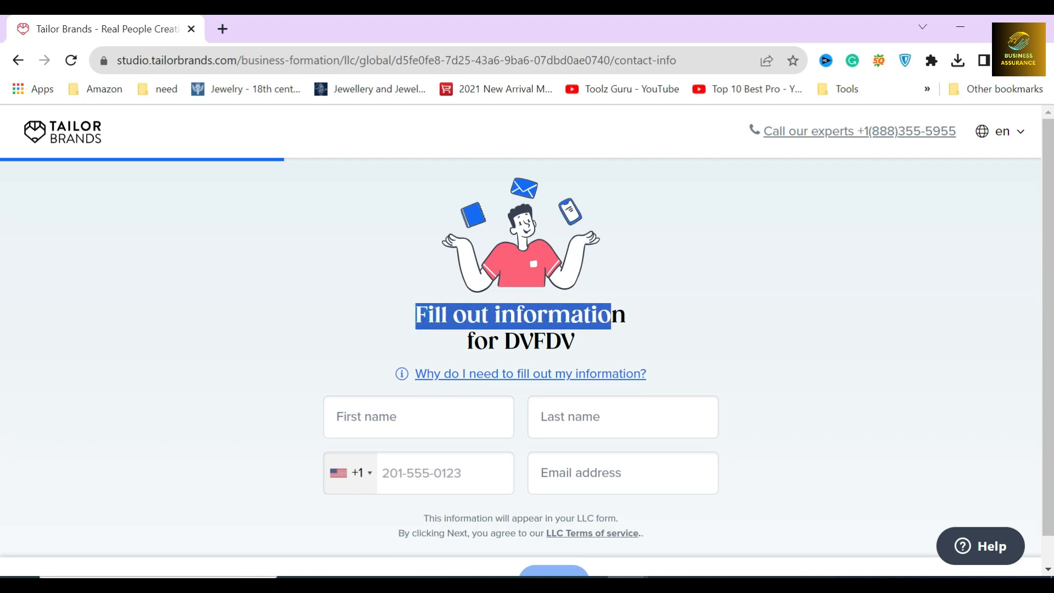
pyautogui.click(628, 338)
pyautogui.scroll(-1, 630, 344)
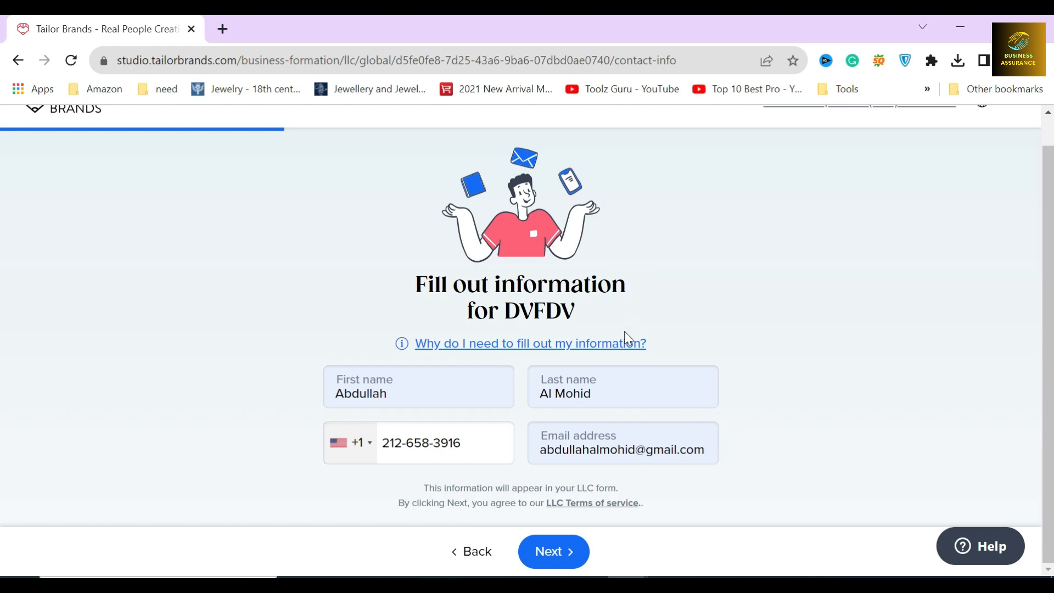
pyautogui.click(549, 550)
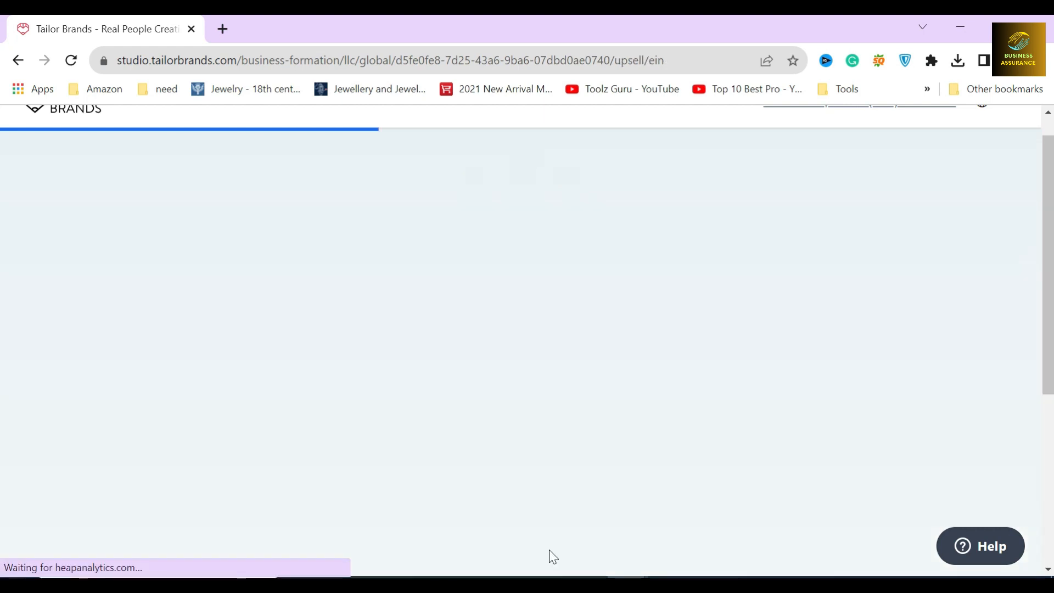
# Examine the EIN page's explanation of the tax ID and the options for obtaining it.
pyautogui.moveTo(256, 237); pyautogui.dragTo(593, 281)
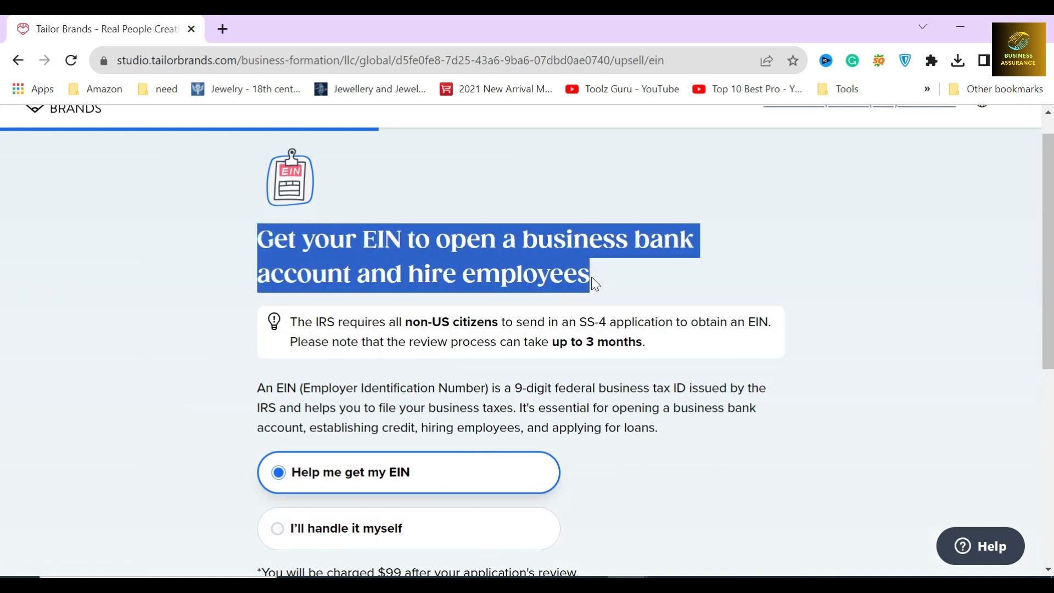
pyautogui.click(592, 279)
pyautogui.moveTo(358, 240); pyautogui.dragTo(401, 240)
pyautogui.click(380, 267)
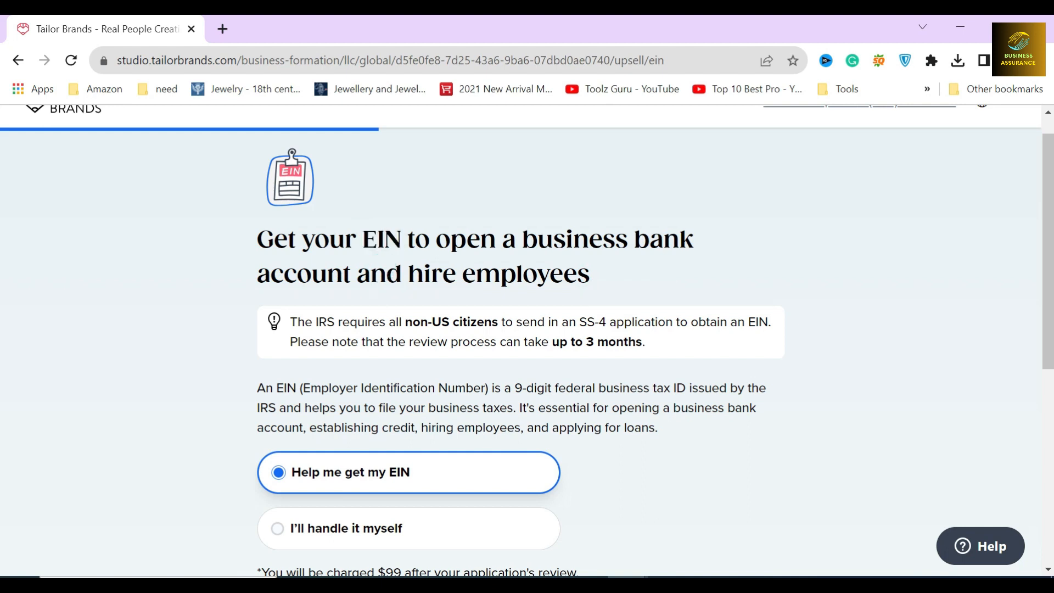
pyautogui.moveTo(302, 388); pyautogui.dragTo(485, 388)
pyautogui.click(466, 389)
pyautogui.moveTo(580, 387); pyautogui.dragTo(511, 388)
pyautogui.click(512, 387)
pyautogui.scroll(-3, 536, 399)
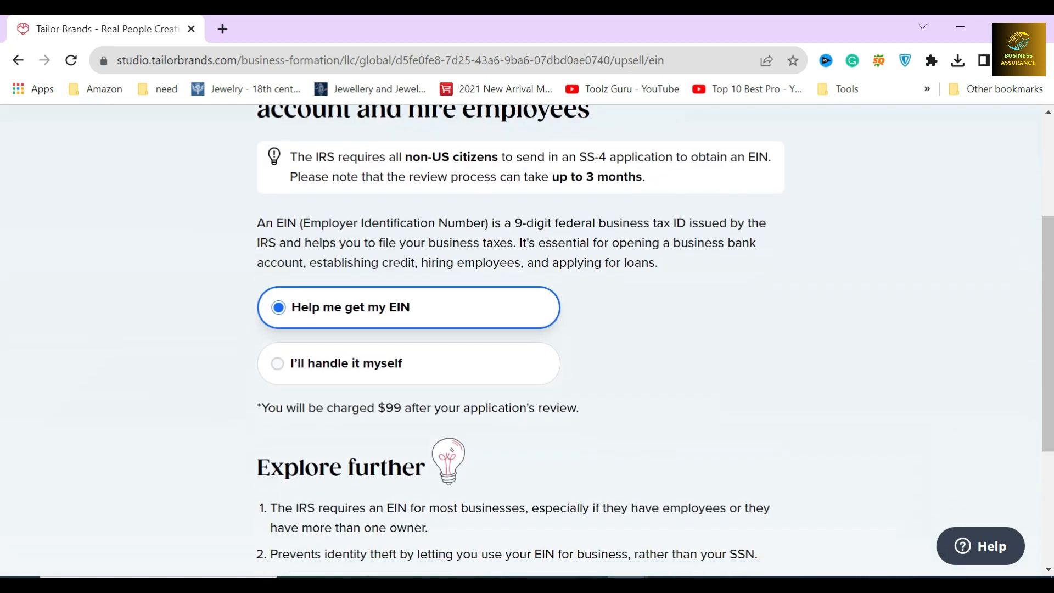
# Review the EIN uses, service charge and advantages, keep Help me get my EIN selected and continue.
pyautogui.doubleClick(497, 242)
pyautogui.moveTo(257, 262); pyautogui.dragTo(663, 278)
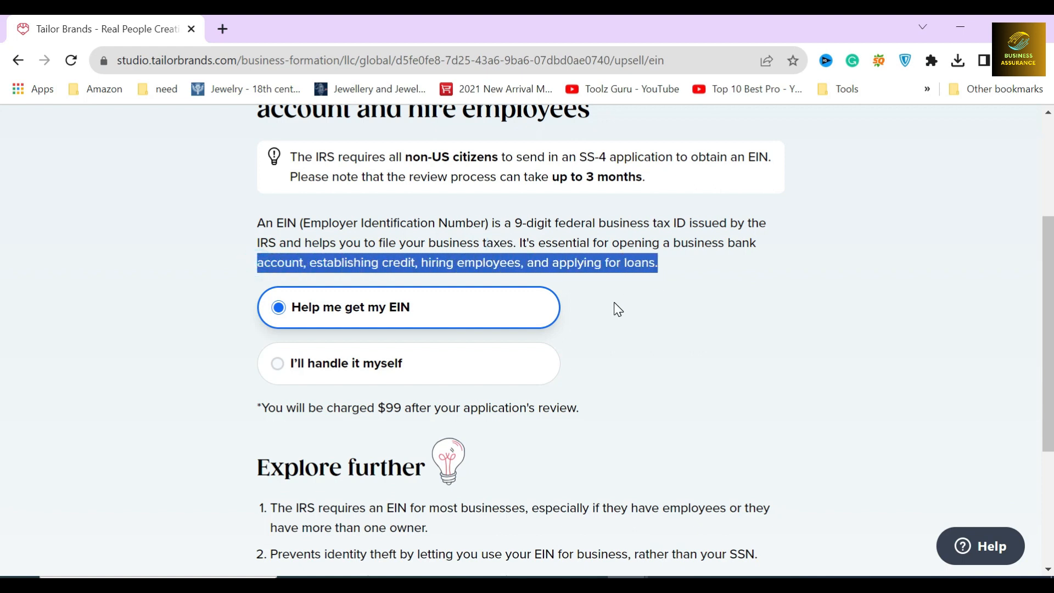
pyautogui.click(617, 281)
pyautogui.click(617, 282)
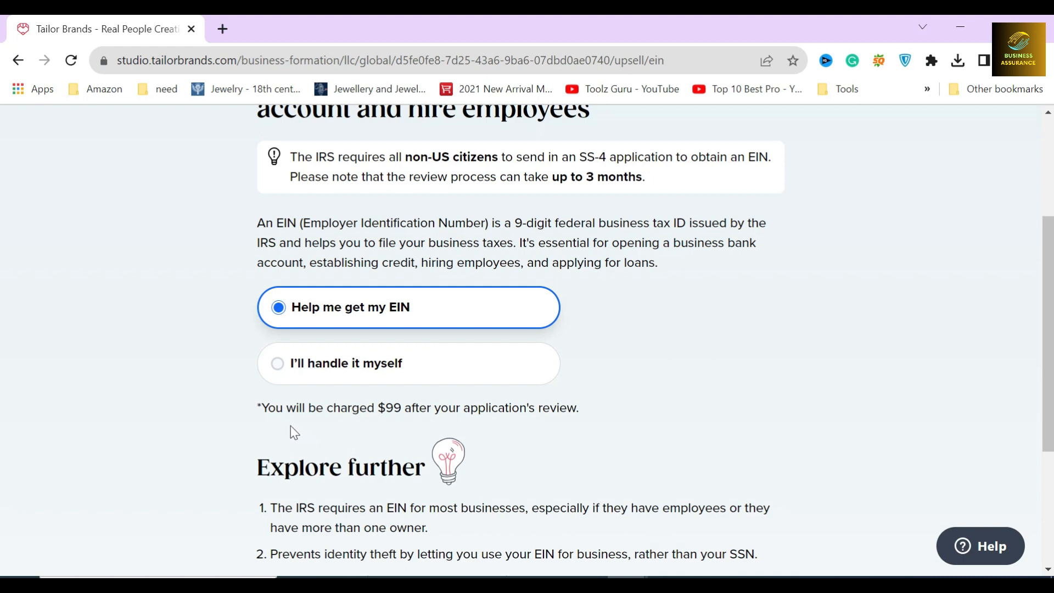
pyautogui.moveTo(286, 407); pyautogui.dragTo(431, 408)
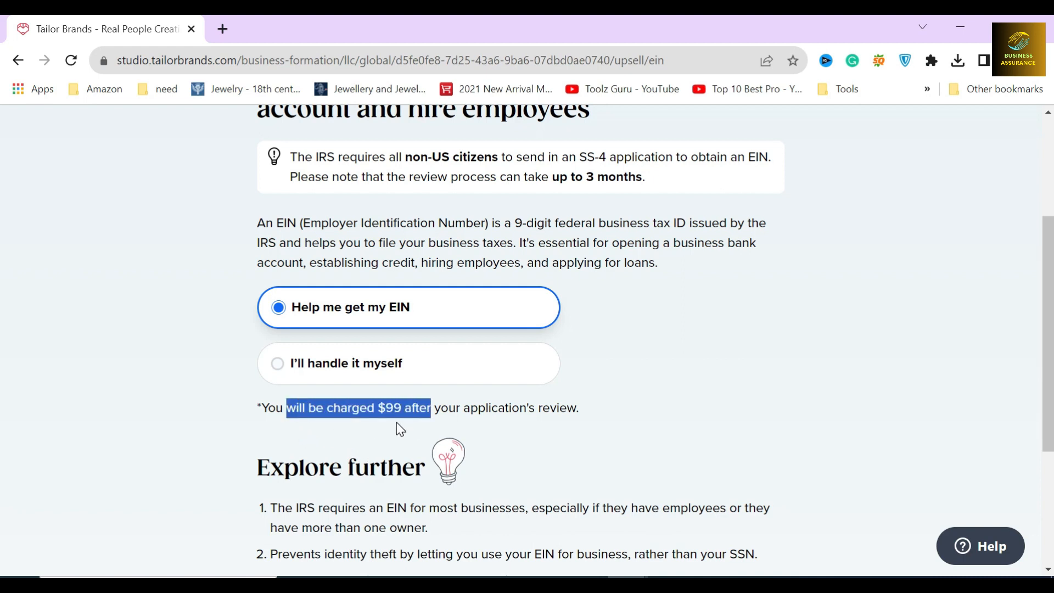
pyautogui.scroll(-2, 396, 423)
pyautogui.click(397, 353)
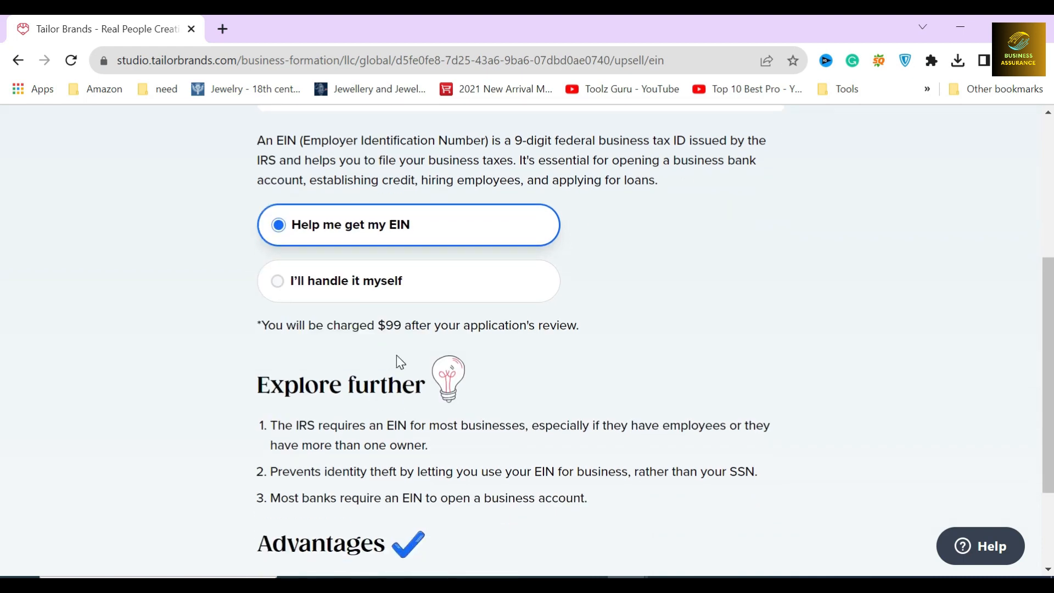
pyautogui.scroll(-2, 396, 357)
pyautogui.scroll(2, 400, 360)
pyautogui.scroll(-3, 534, 482)
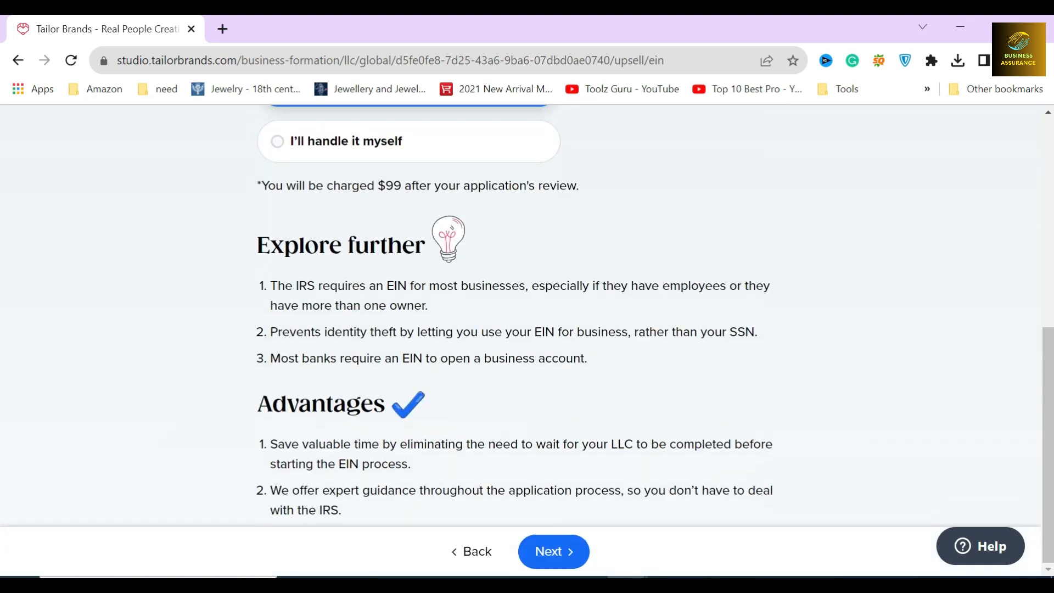
pyautogui.click(552, 551)
# Review the Kentucky registered agent requirement and annual charge, keep Use Tailor Brands as the agent and continue.
pyautogui.scroll(6, 400, 347)
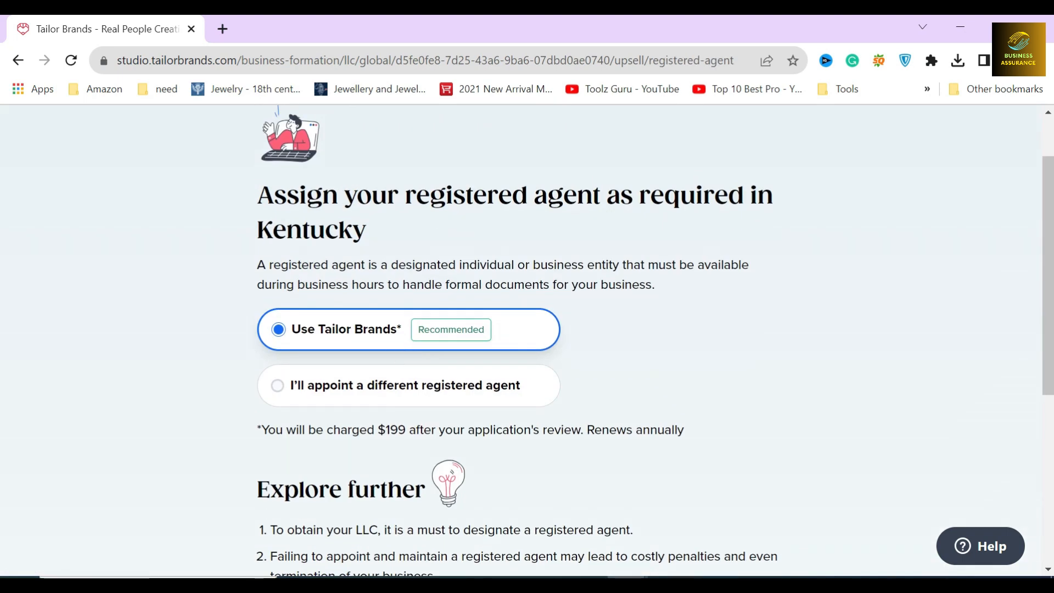
pyautogui.moveTo(257, 196); pyautogui.dragTo(600, 195)
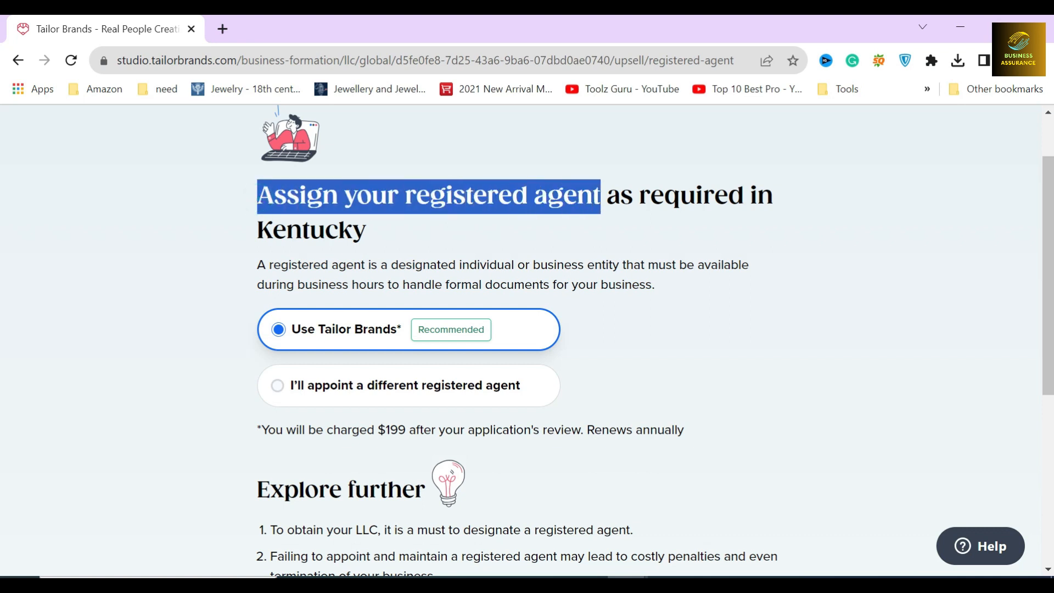
pyautogui.click(483, 223)
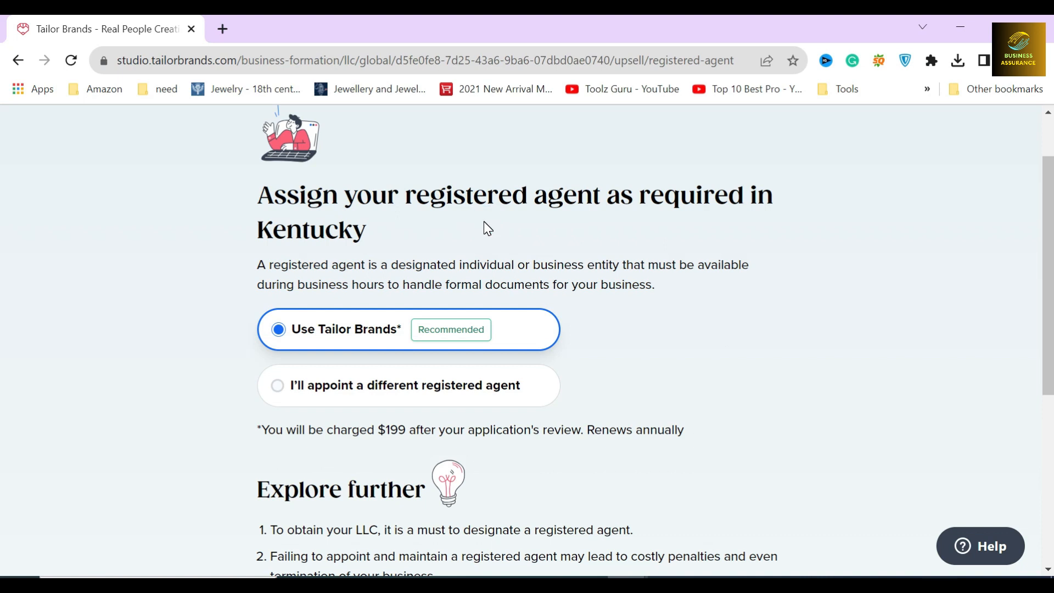
pyautogui.scroll(-1, 395, 313)
pyautogui.moveTo(323, 448); pyautogui.dragTo(377, 447)
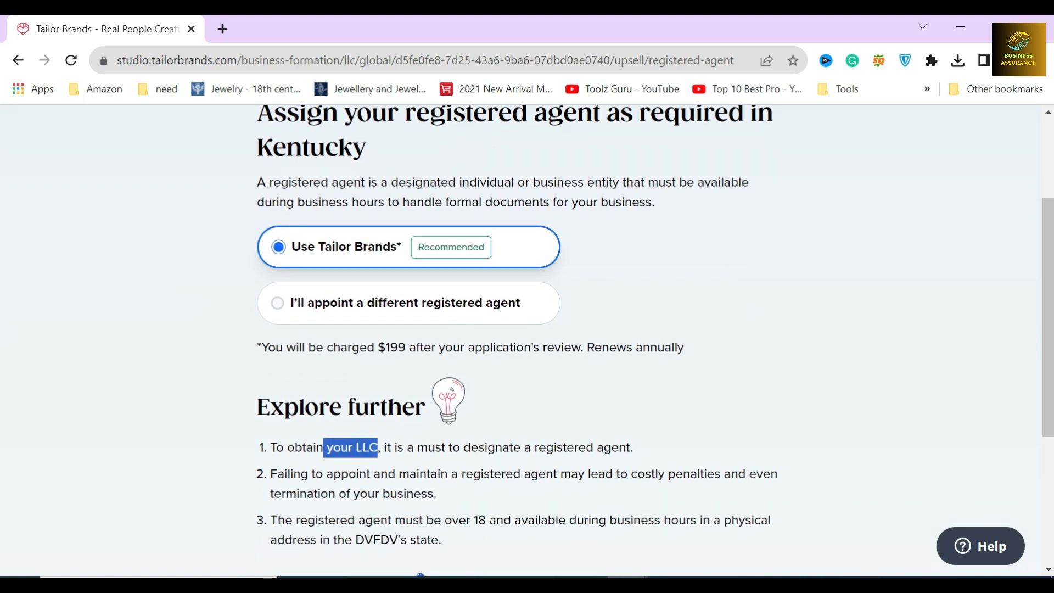
pyautogui.click(377, 448)
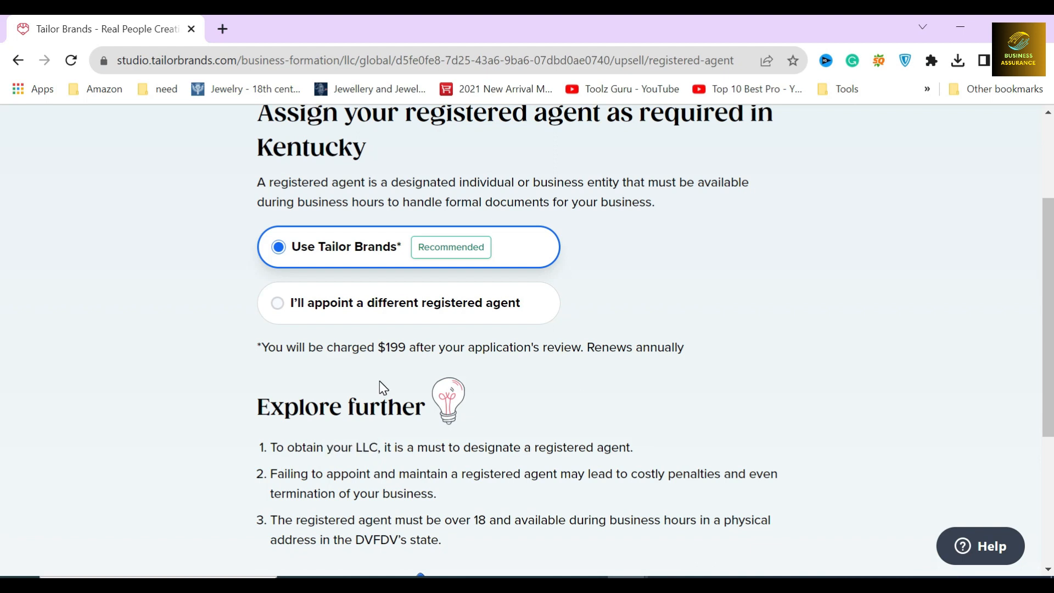
pyautogui.moveTo(287, 347); pyautogui.dragTo(409, 347)
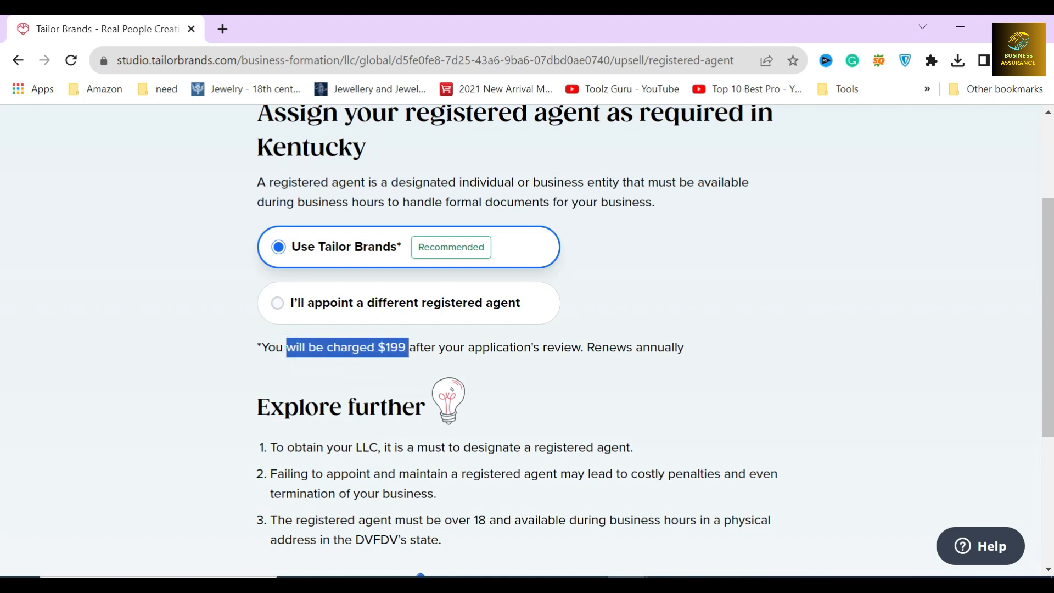
pyautogui.click(384, 375)
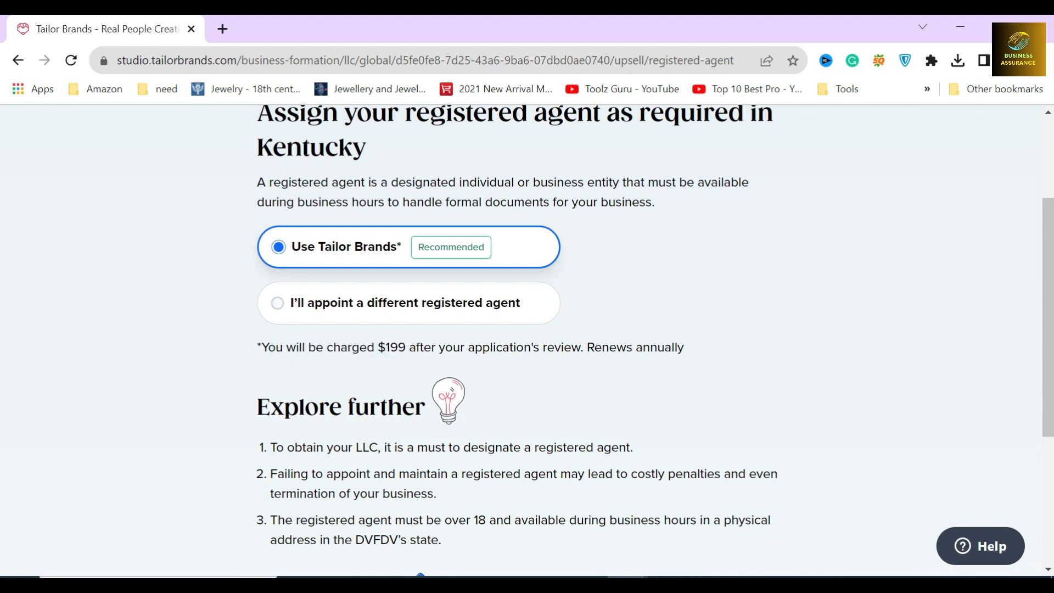
pyautogui.doubleClick(667, 347)
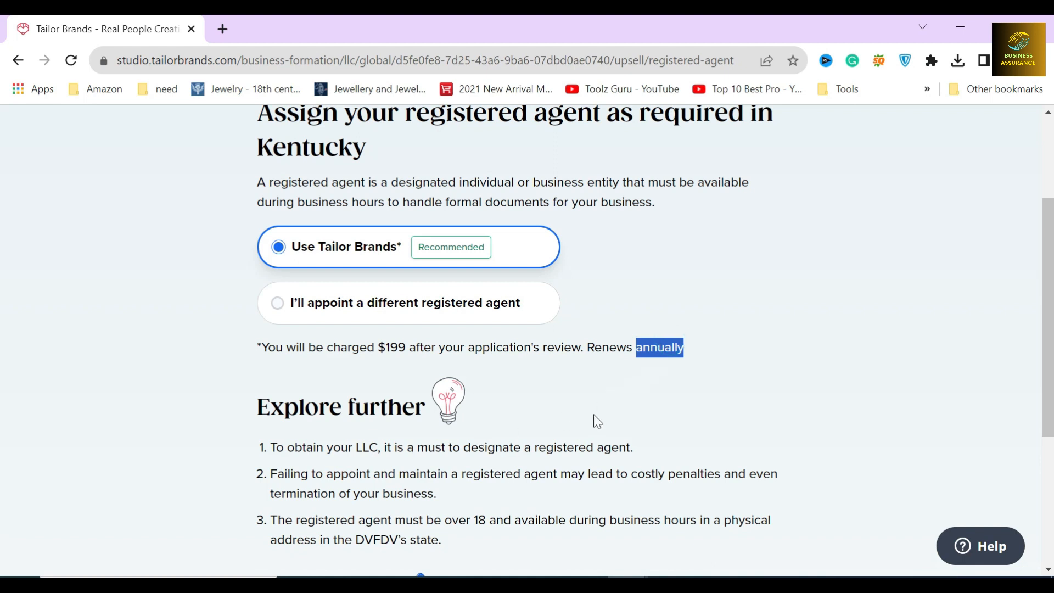
pyautogui.click(615, 386)
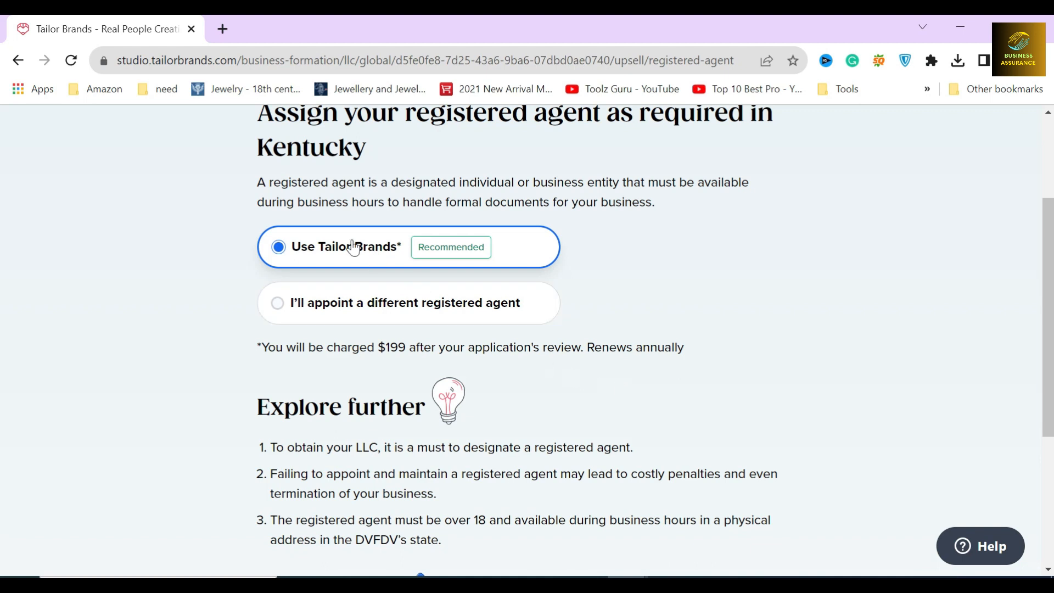
pyautogui.scroll(-1, 536, 425)
pyautogui.scroll(-5, 535, 425)
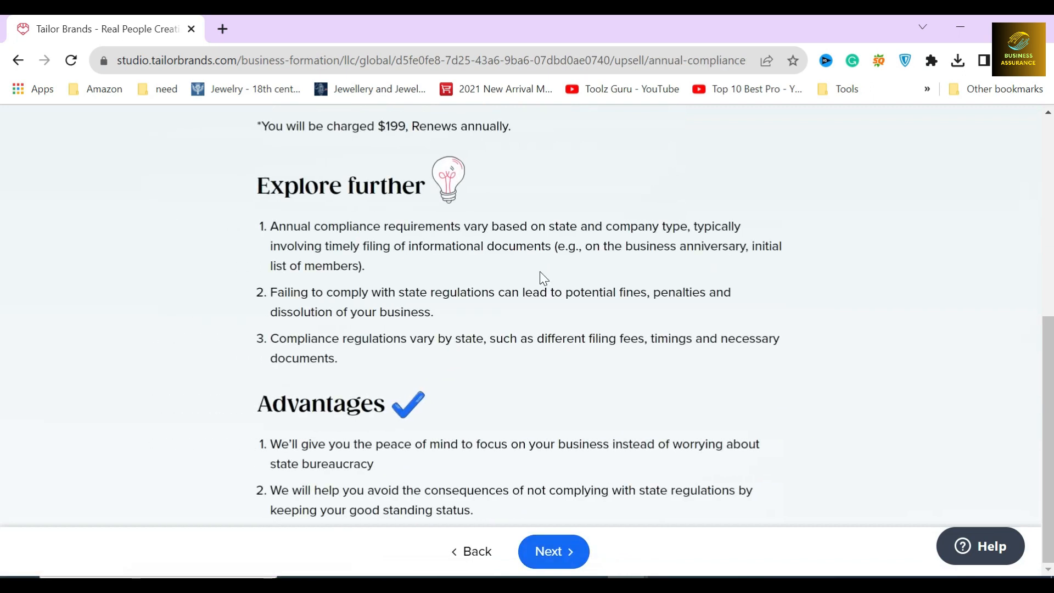
# Review the Annual Compliance offer and its charge, choose I'll handle the compliance and continue.
pyautogui.scroll(10, 539, 271)
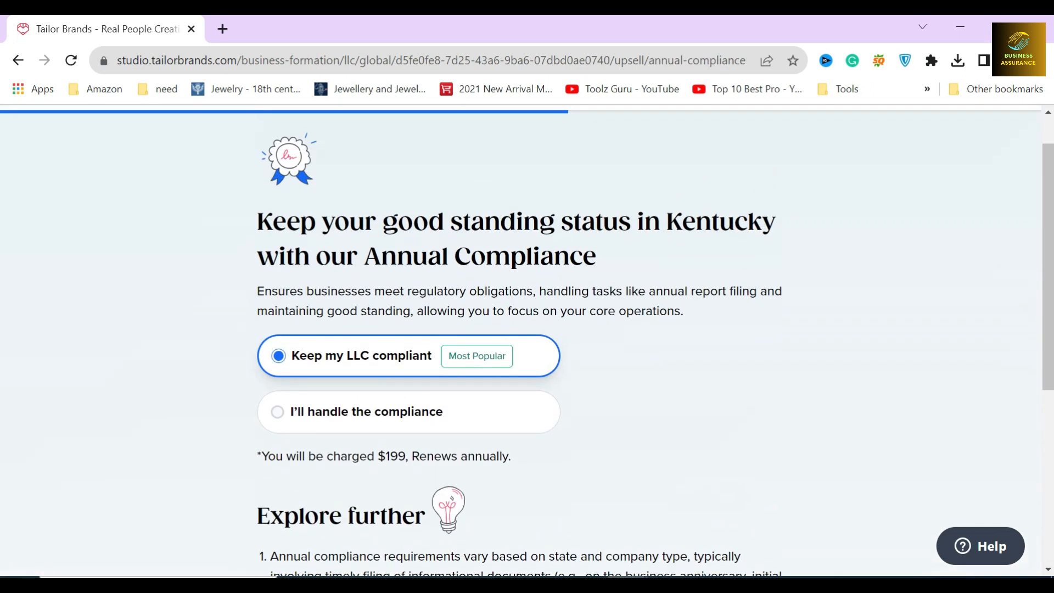
pyautogui.moveTo(667, 222); pyautogui.dragTo(679, 255)
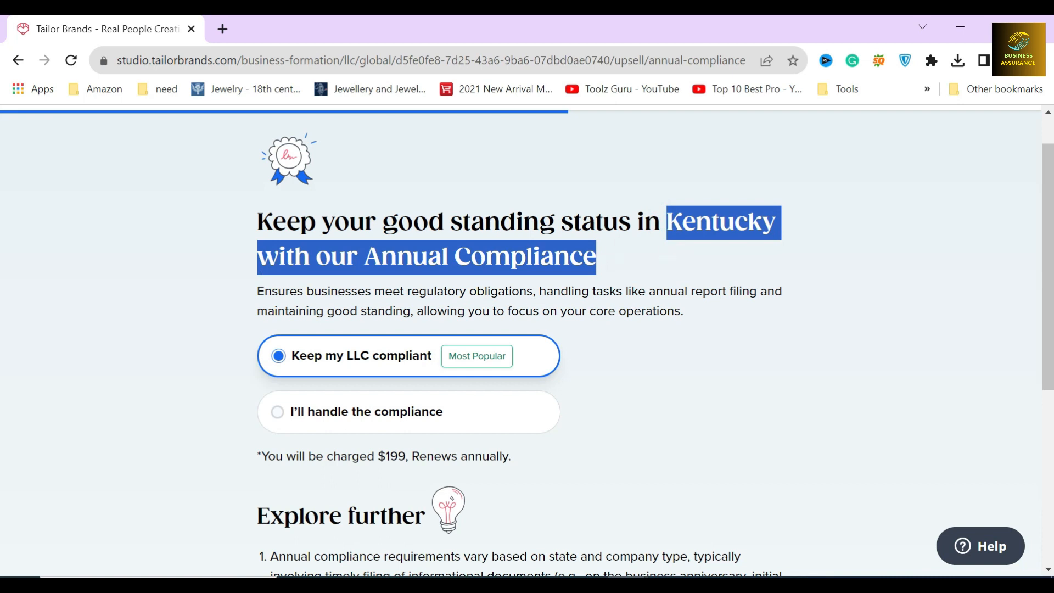
pyautogui.click(614, 264)
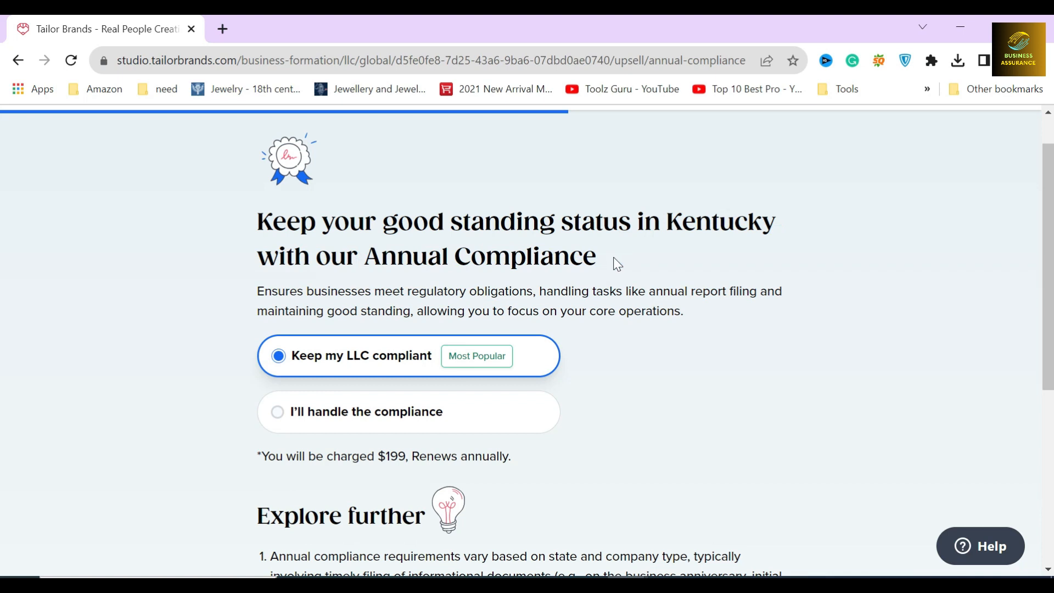
pyautogui.scroll(-3, 593, 308)
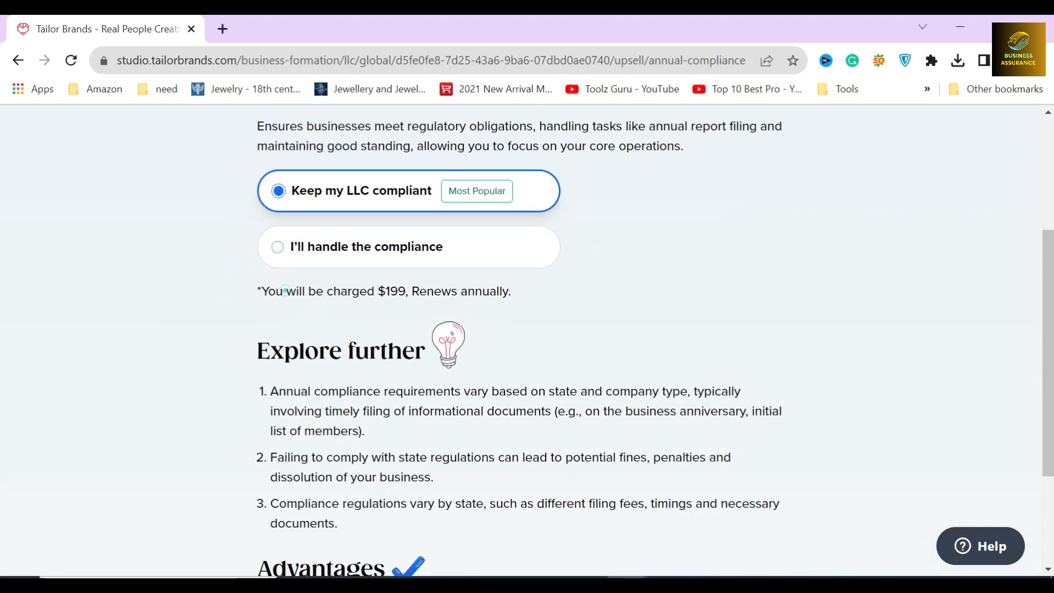
pyautogui.moveTo(286, 291); pyautogui.dragTo(412, 291)
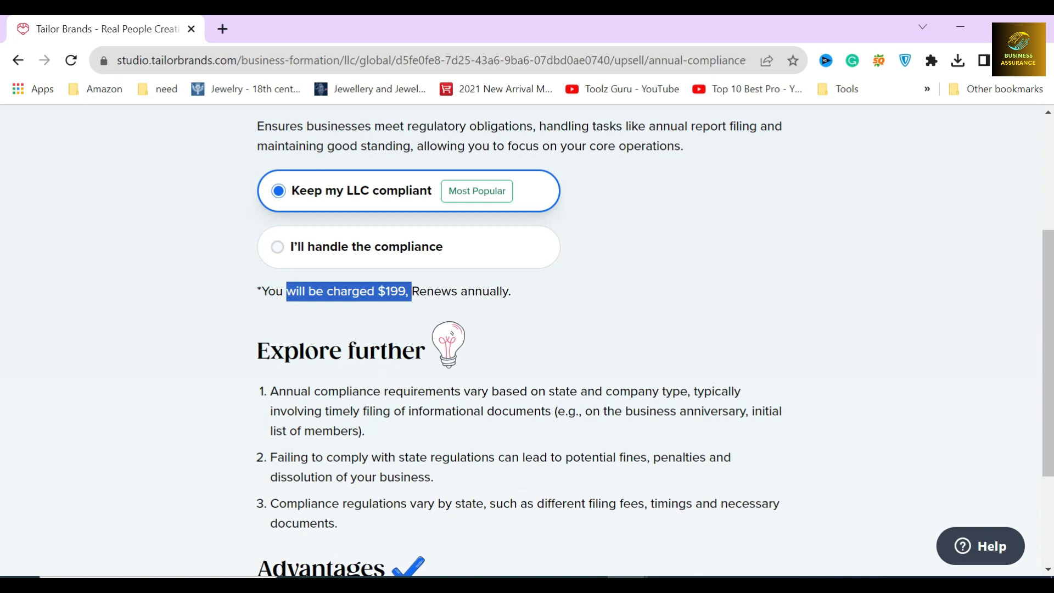
pyautogui.click(376, 312)
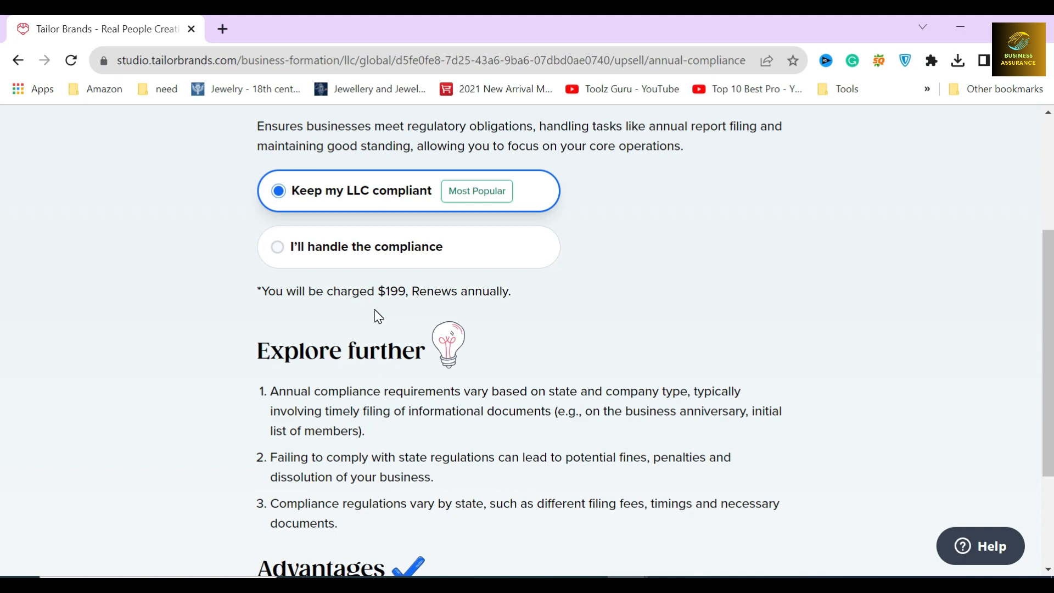
pyautogui.scroll(-2, 376, 312)
pyautogui.click(244, 306)
pyautogui.click(400, 165)
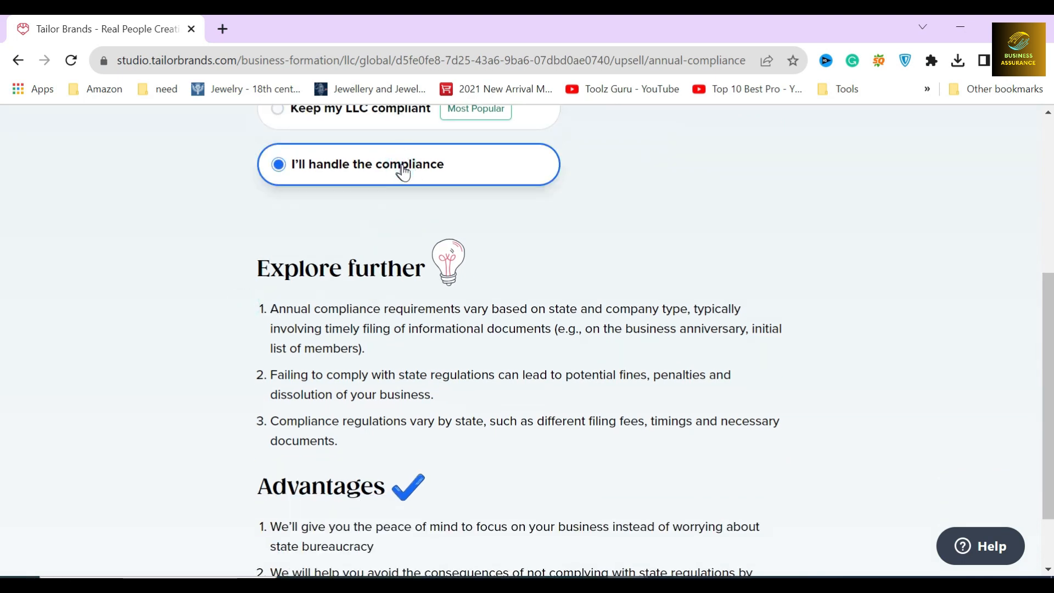
pyautogui.scroll(-2, 582, 413)
pyautogui.click(553, 551)
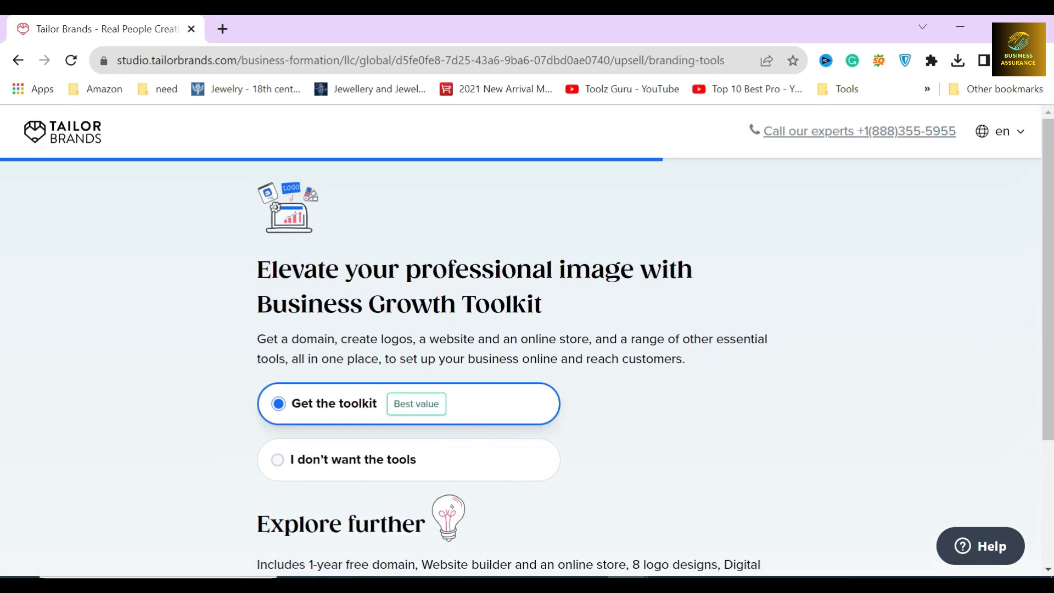
# Review the Business Growth Toolkit offer, decline it with I don't want the tools and continue.
pyautogui.moveTo(256, 304); pyautogui.dragTo(563, 304)
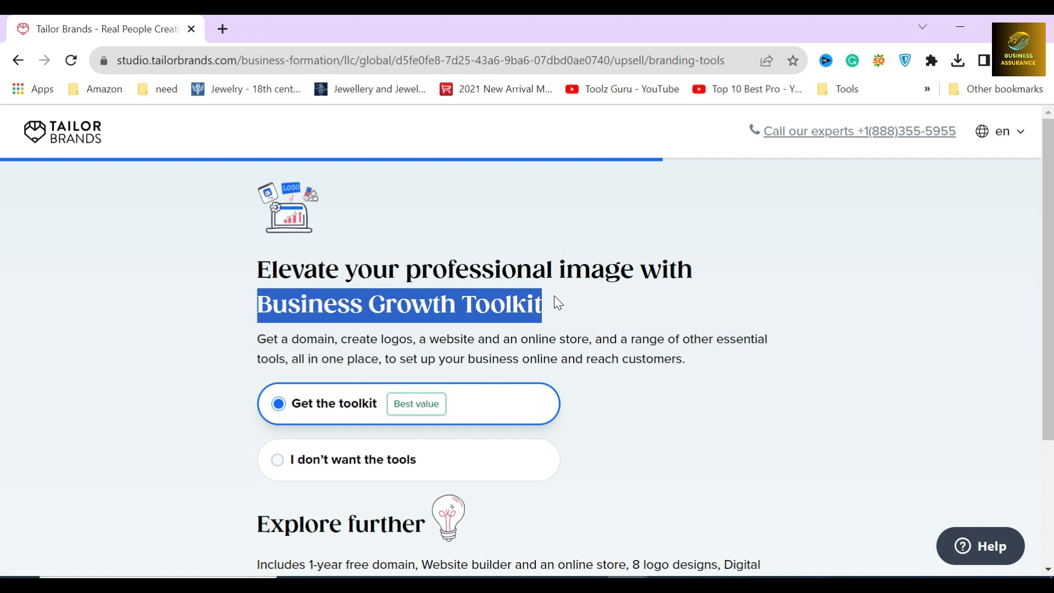
pyautogui.click(546, 305)
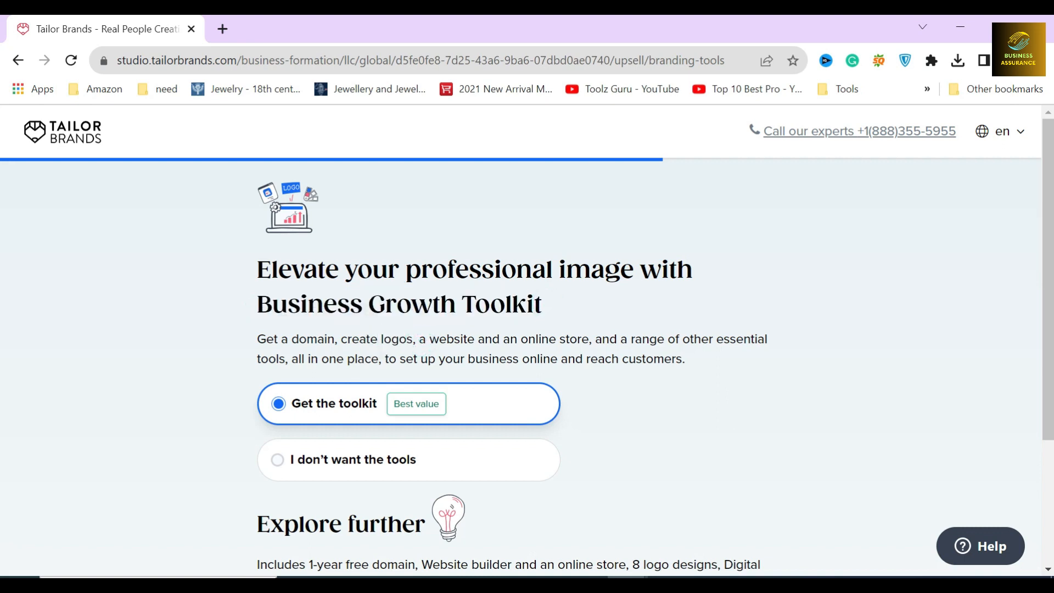
pyautogui.scroll(-3, 420, 339)
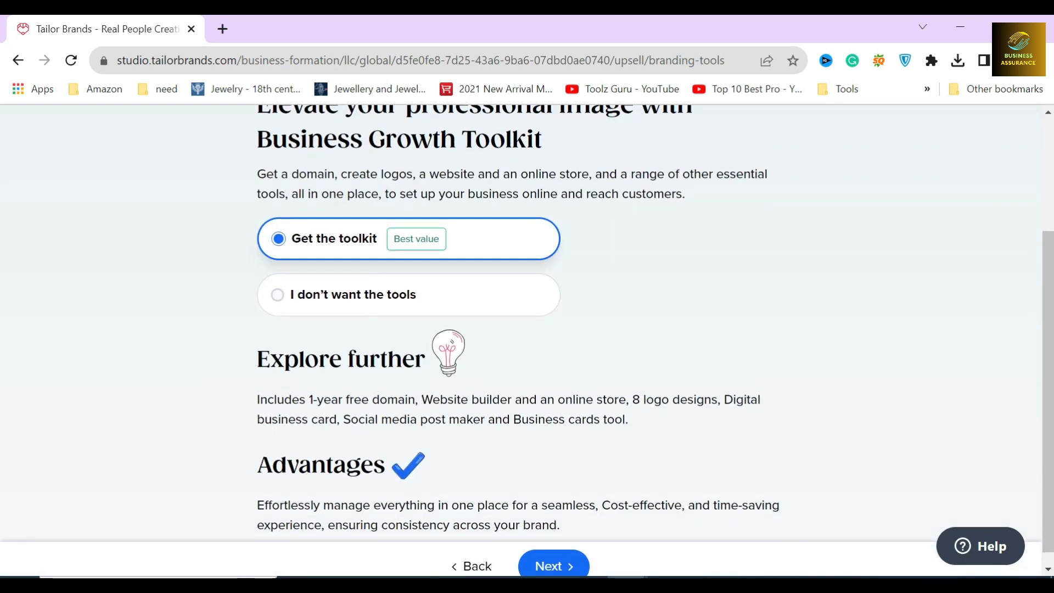
pyautogui.scroll(-1, 527, 340)
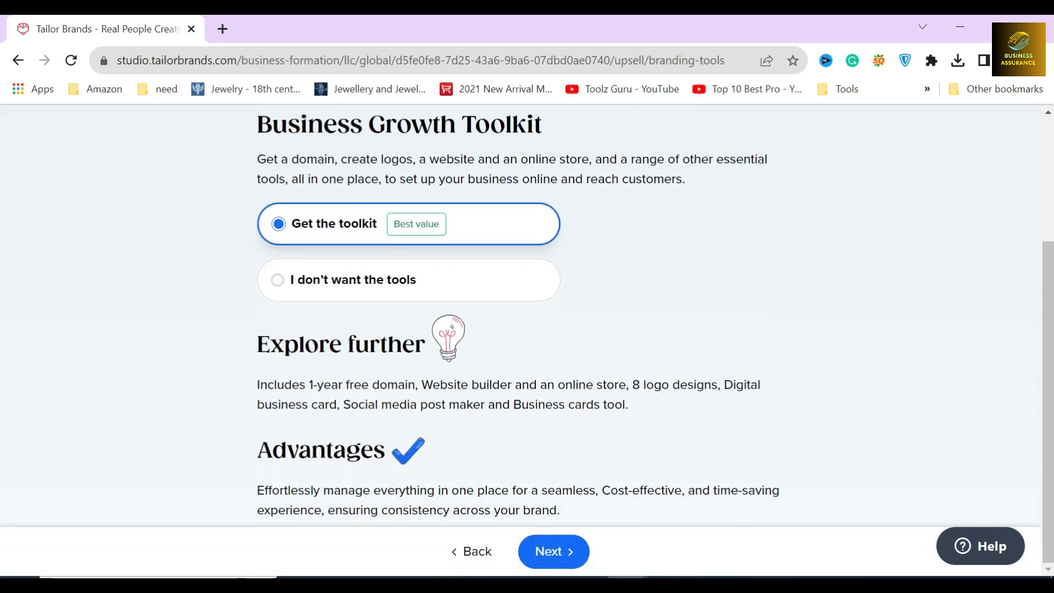
pyautogui.scroll(2, 404, 357)
pyautogui.click(381, 362)
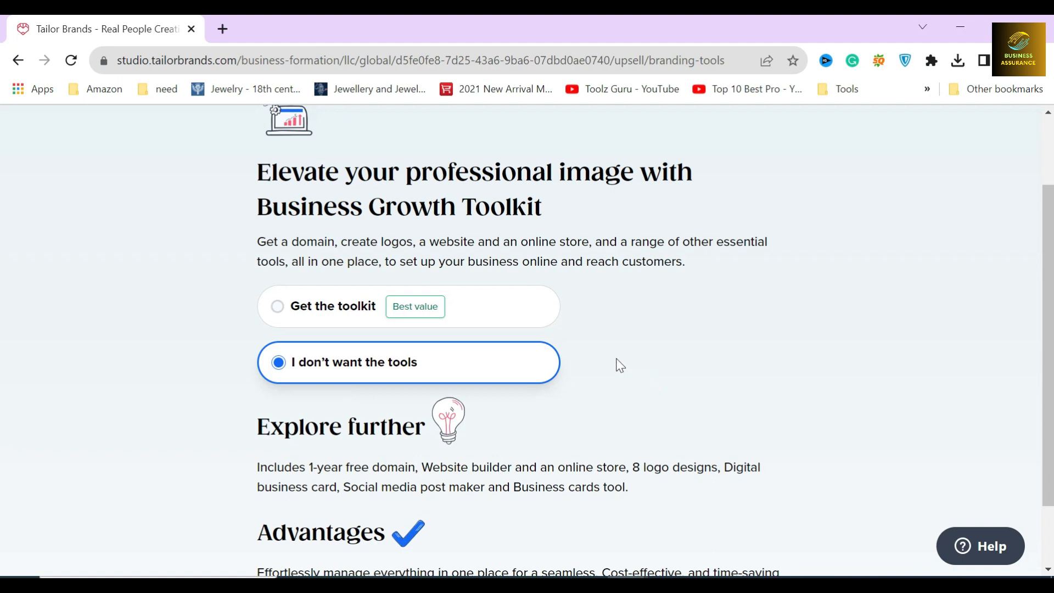
pyautogui.scroll(-2, 623, 365)
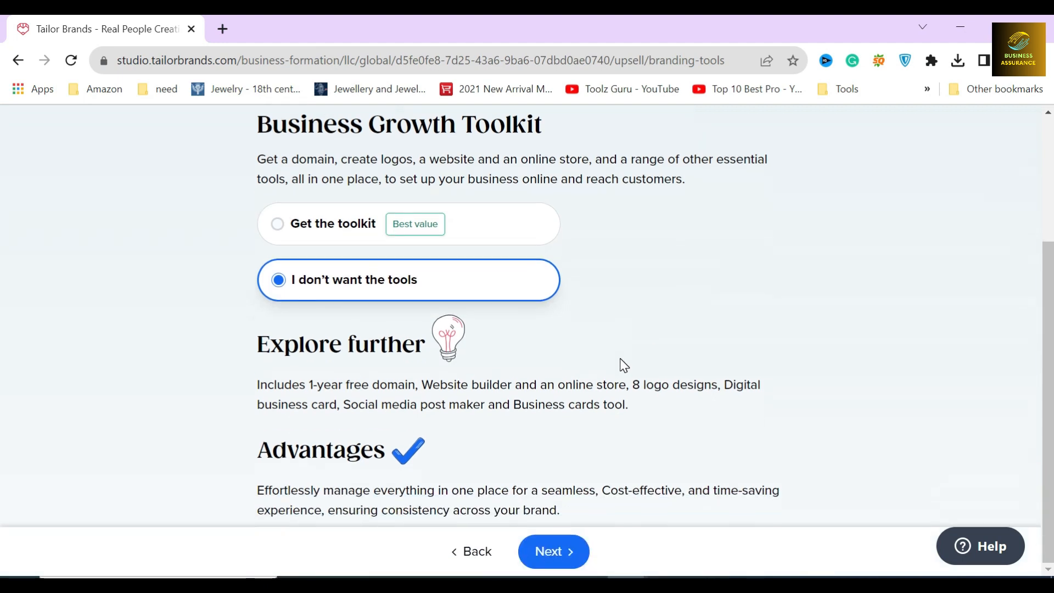
pyautogui.scroll(2, 624, 365)
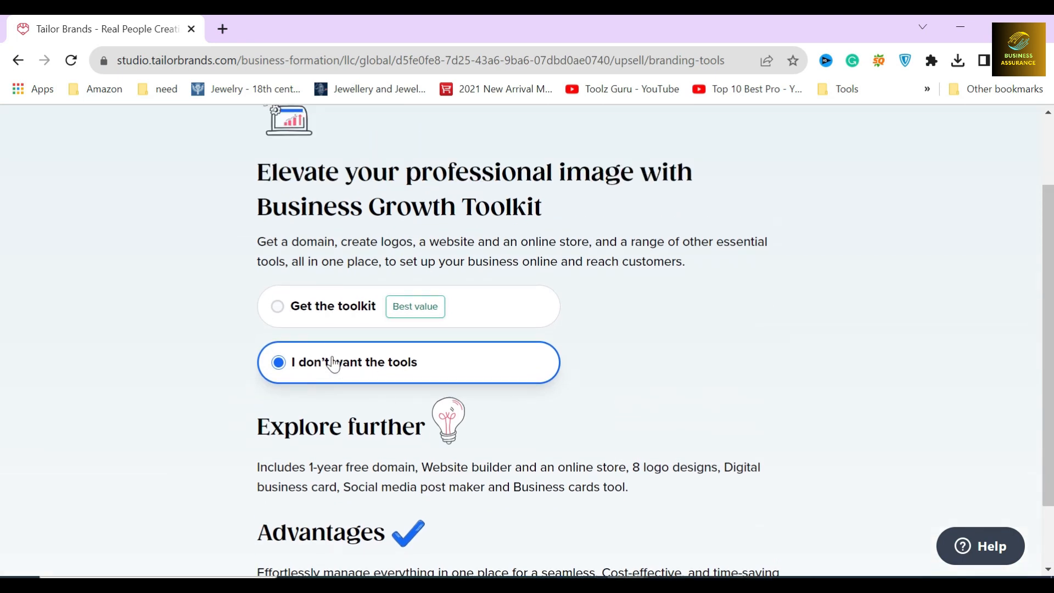
pyautogui.scroll(-2, 341, 368)
pyautogui.click(545, 551)
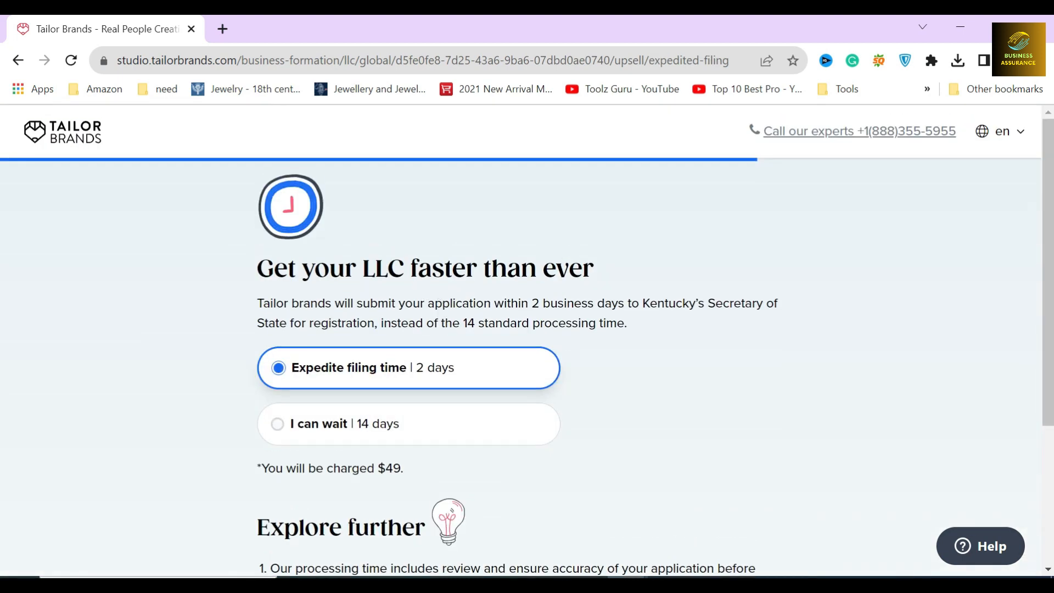
# Review the expedited filing offer and its charge, choose I can wait with 14 days and continue.
pyautogui.moveTo(254, 276); pyautogui.dragTo(594, 273)
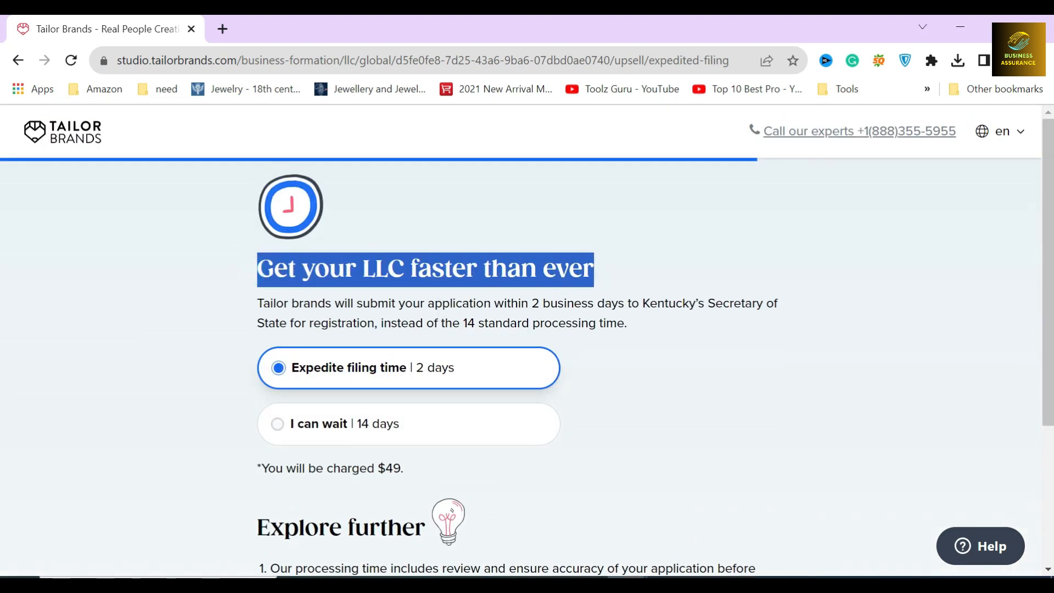
pyautogui.click(441, 289)
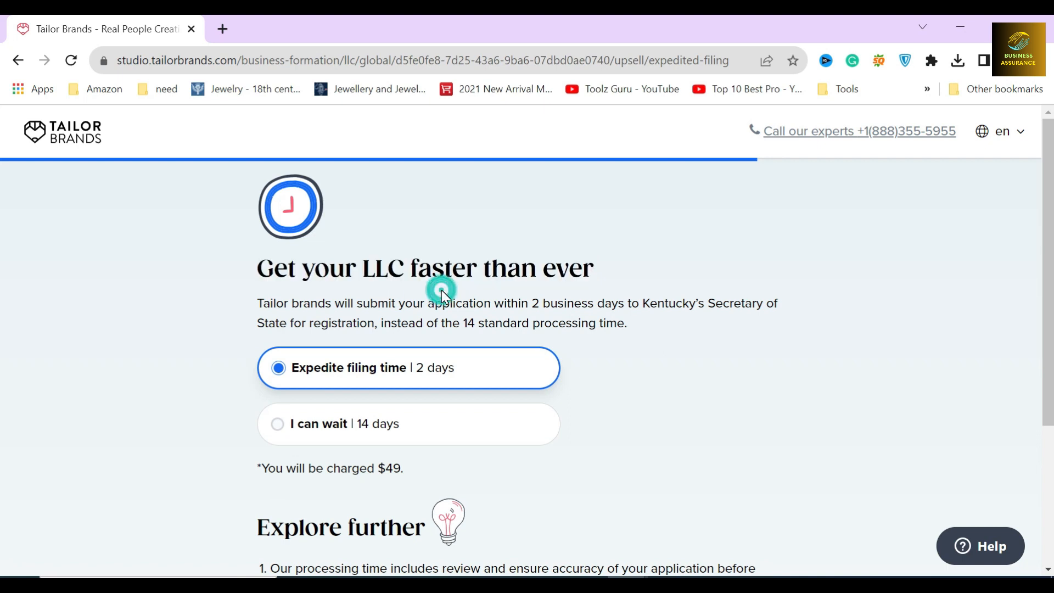
pyautogui.scroll(-2, 442, 291)
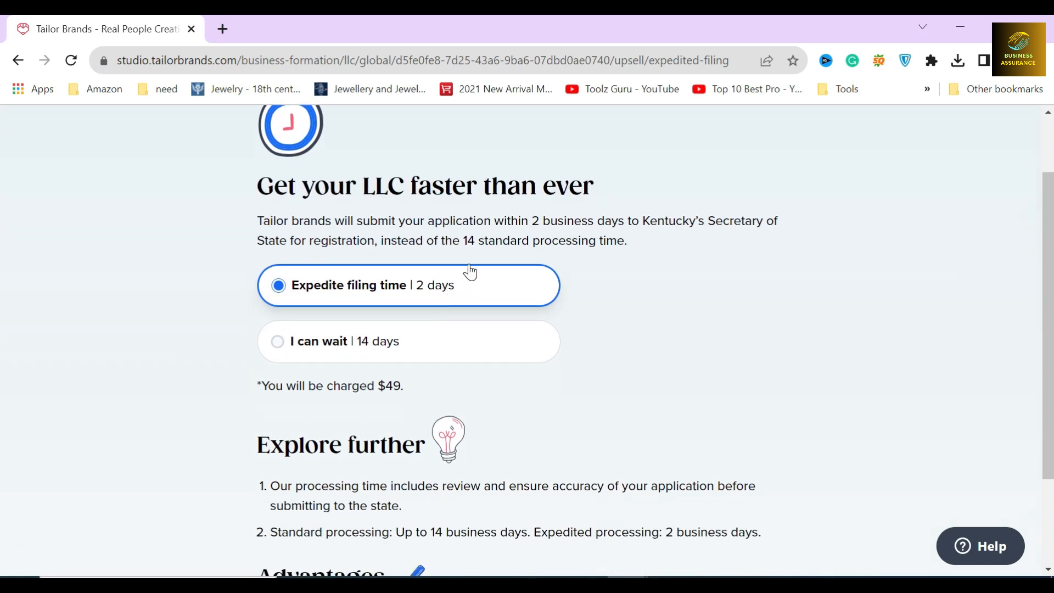
pyautogui.click(243, 343)
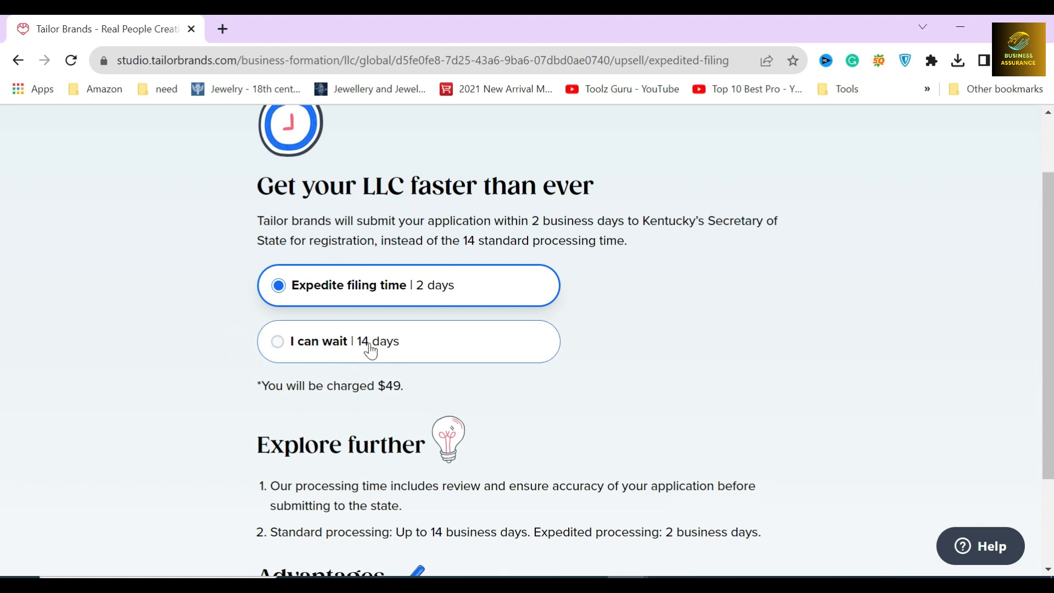
pyautogui.click(241, 282)
pyautogui.moveTo(300, 386); pyautogui.dragTo(401, 385)
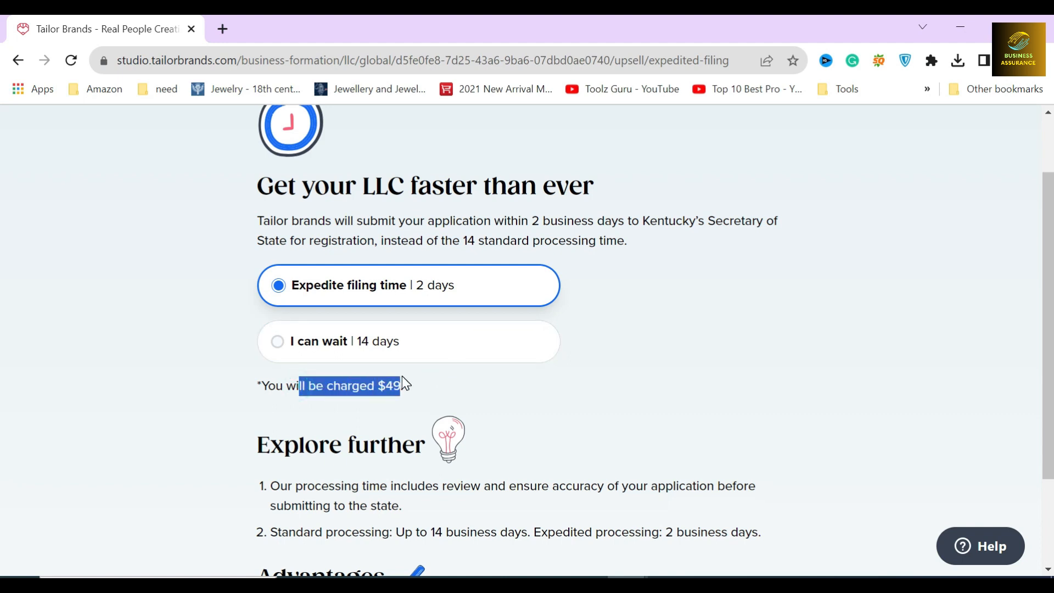
pyautogui.click(380, 410)
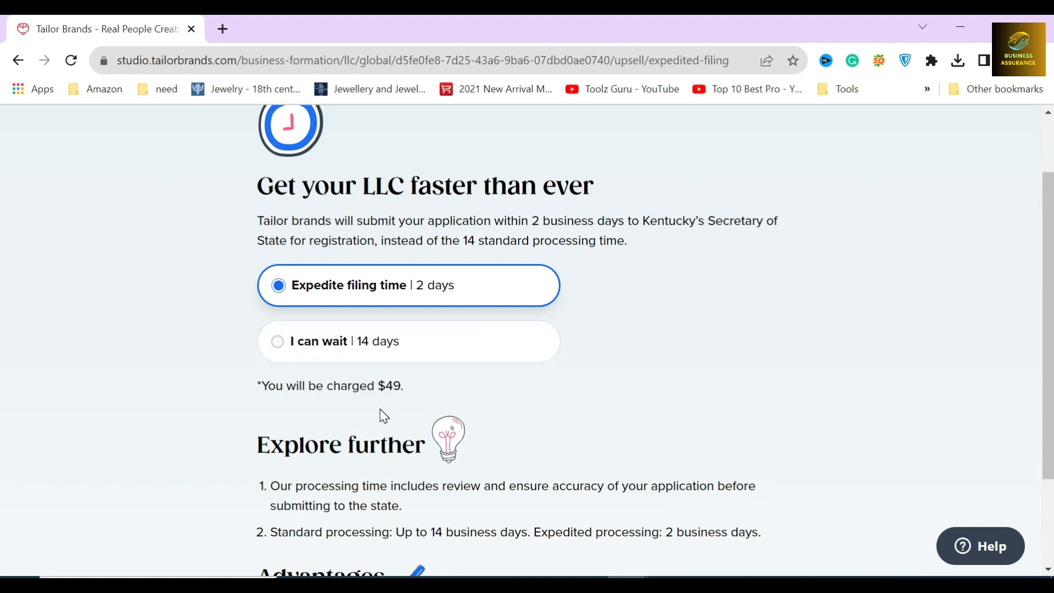
pyautogui.click(343, 341)
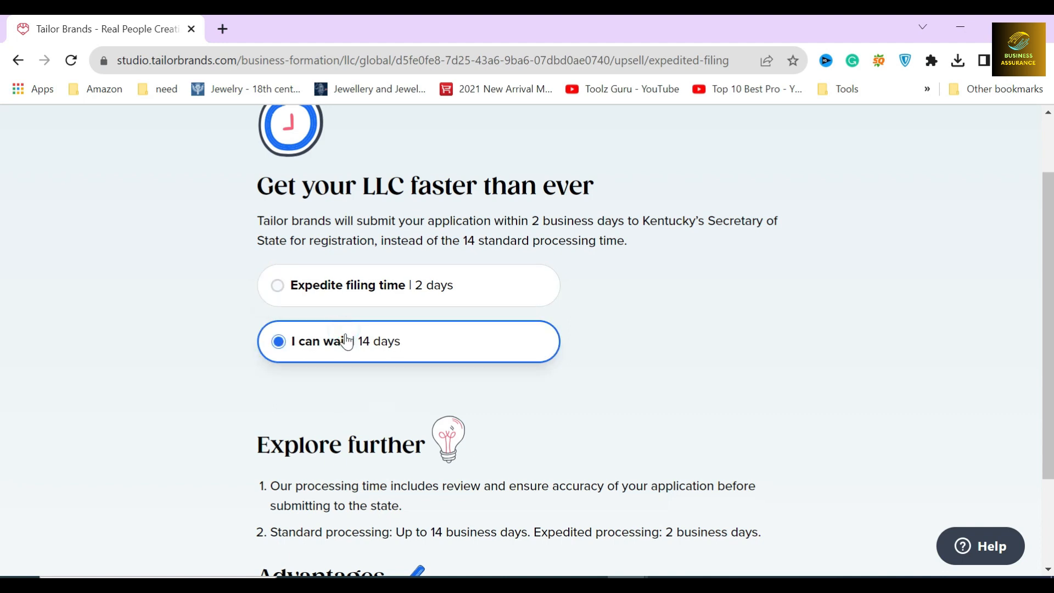
pyautogui.click(558, 551)
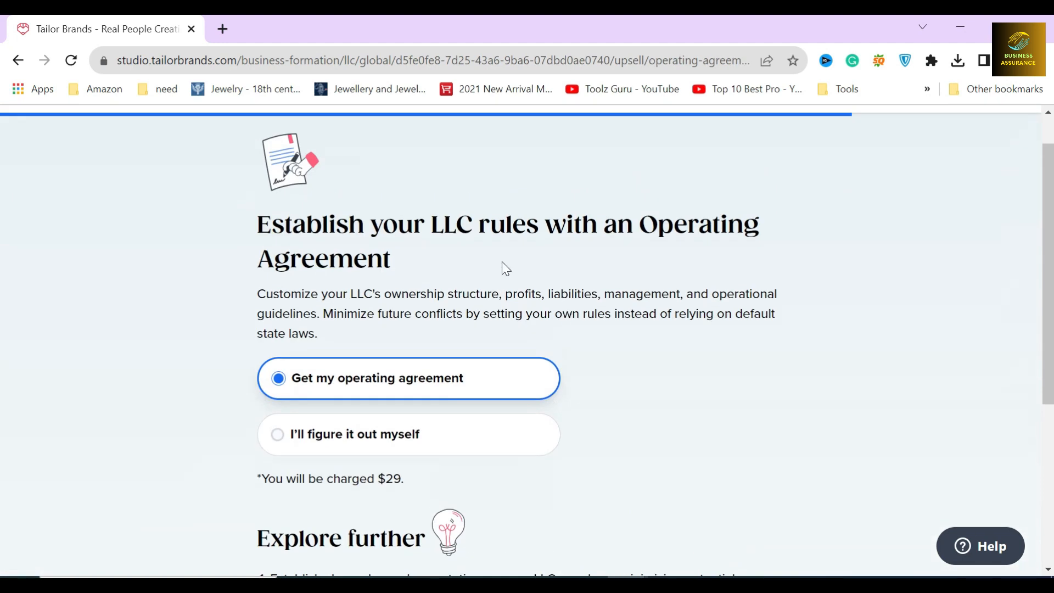
# Examine the Operating Agreement offer's purpose, charge, Explore further points and advantages.
pyautogui.moveTo(603, 226); pyautogui.dragTo(614, 249)
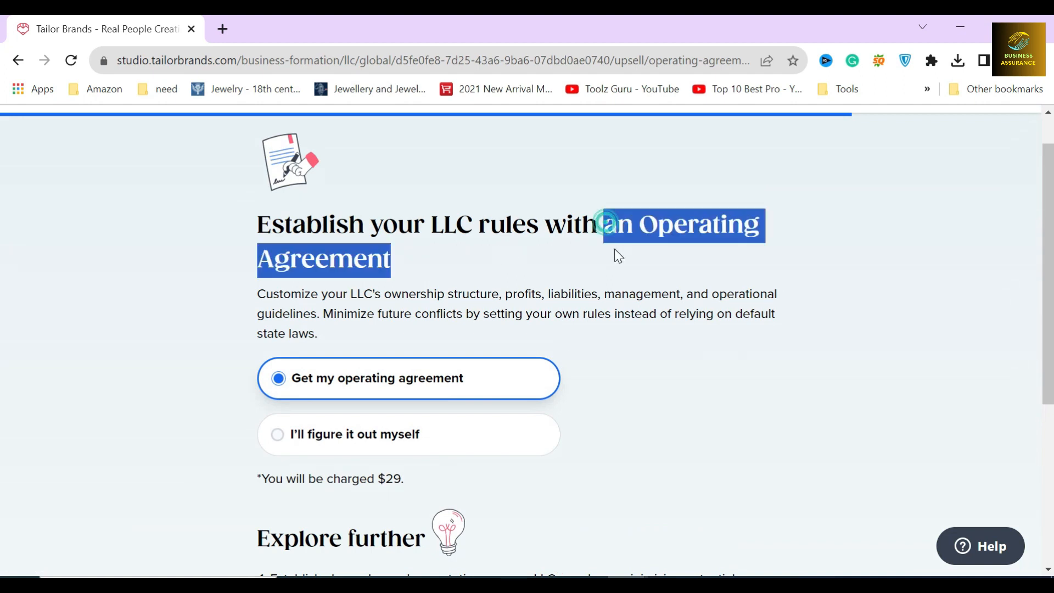
pyautogui.click(403, 271)
pyautogui.moveTo(318, 293); pyautogui.dragTo(372, 295)
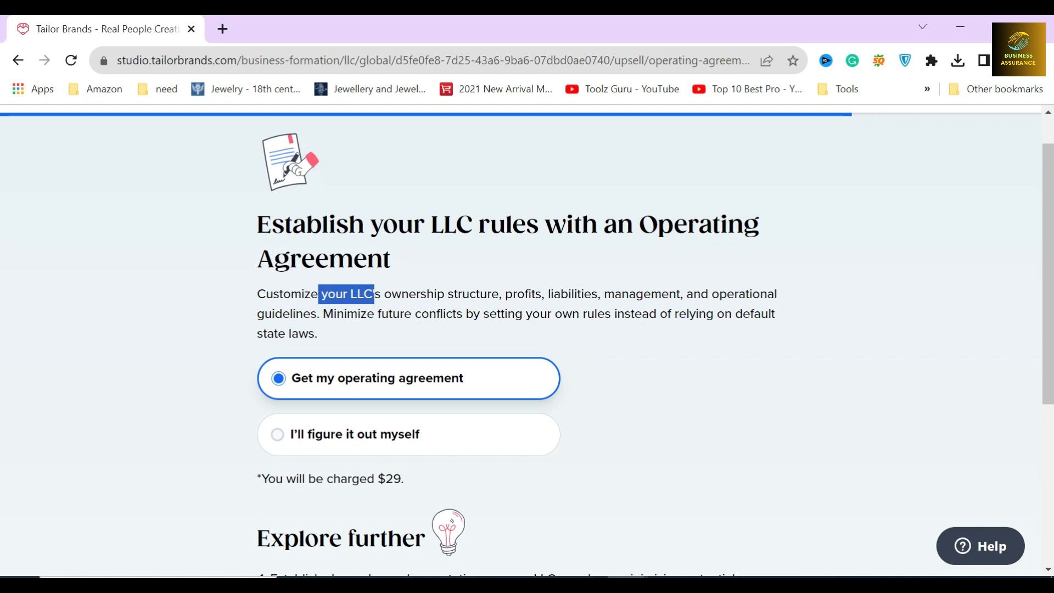
pyautogui.click(357, 327)
pyautogui.moveTo(299, 479); pyautogui.dragTo(427, 468)
pyautogui.scroll(-1, 444, 440)
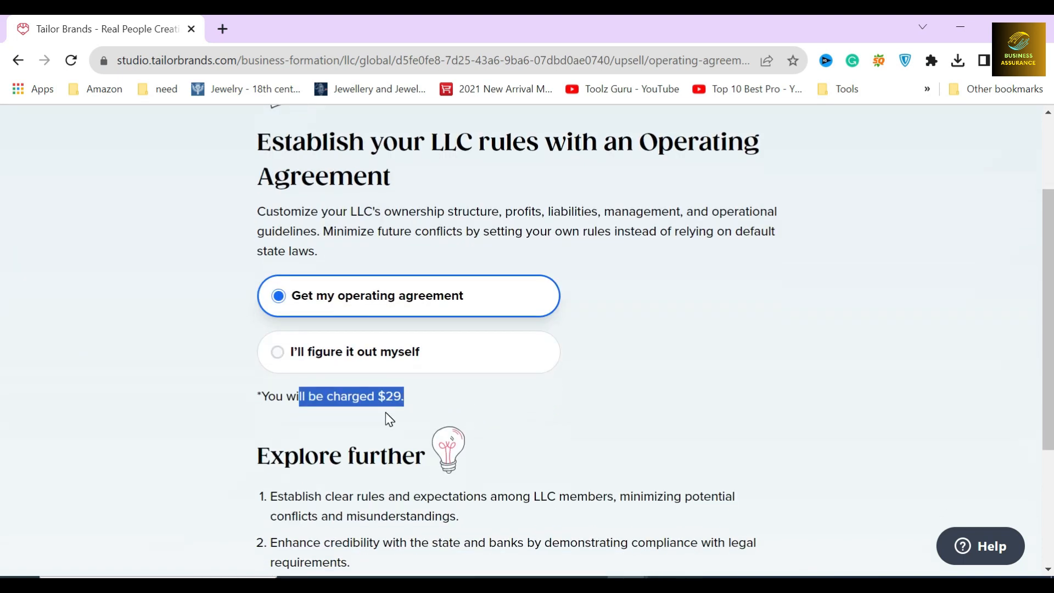
pyautogui.click(386, 413)
pyautogui.scroll(-3, 385, 400)
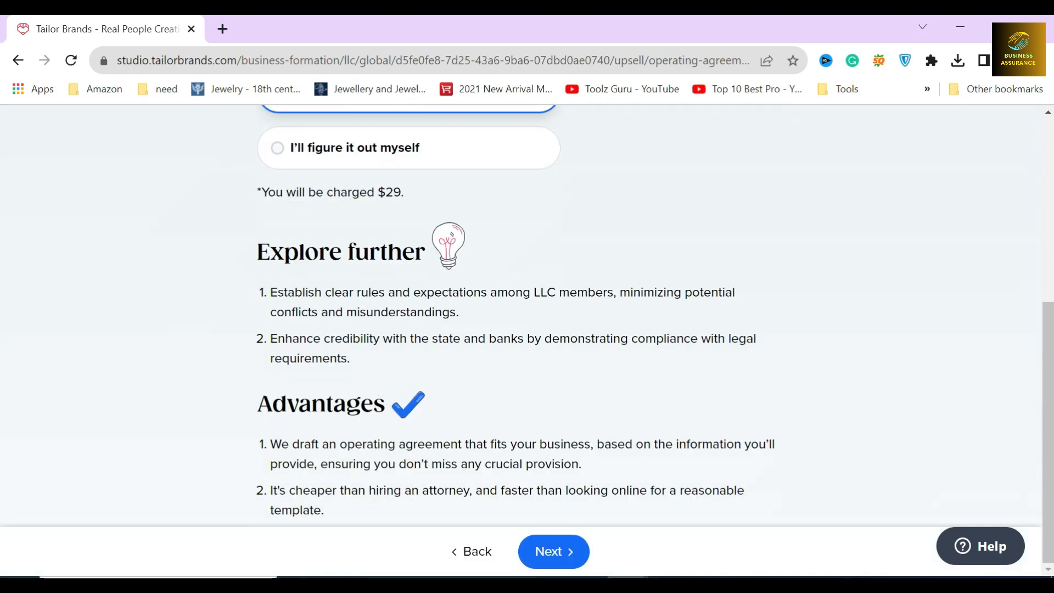
pyautogui.click(236, 287)
pyautogui.click(238, 339)
pyautogui.scroll(1, 382, 387)
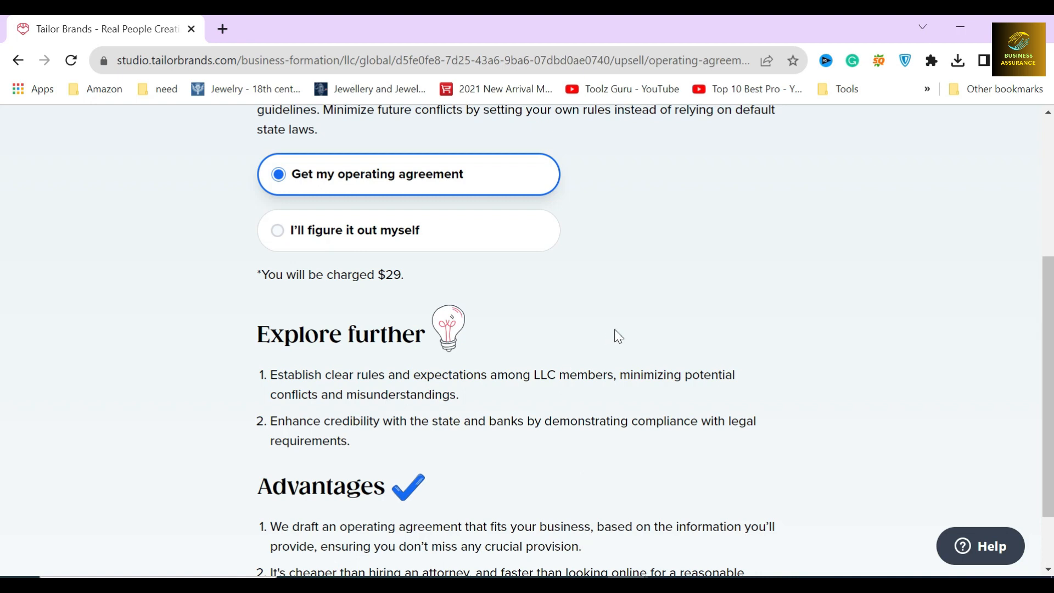
pyautogui.scroll(3, 637, 330)
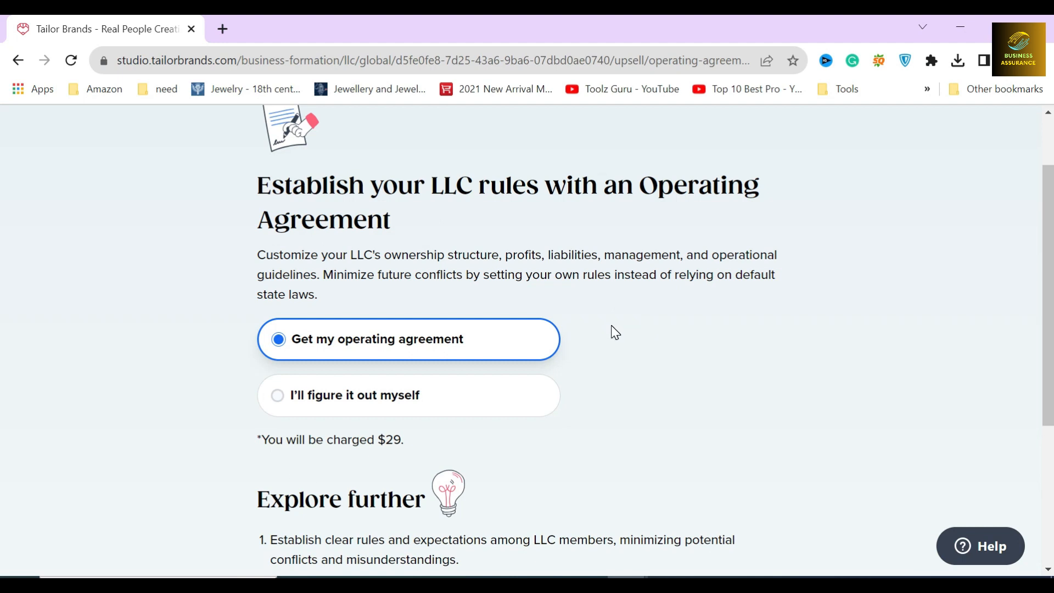
# Keep Get my operating agreement selected and continue to the business bank account offer.
pyautogui.scroll(-3, 616, 333)
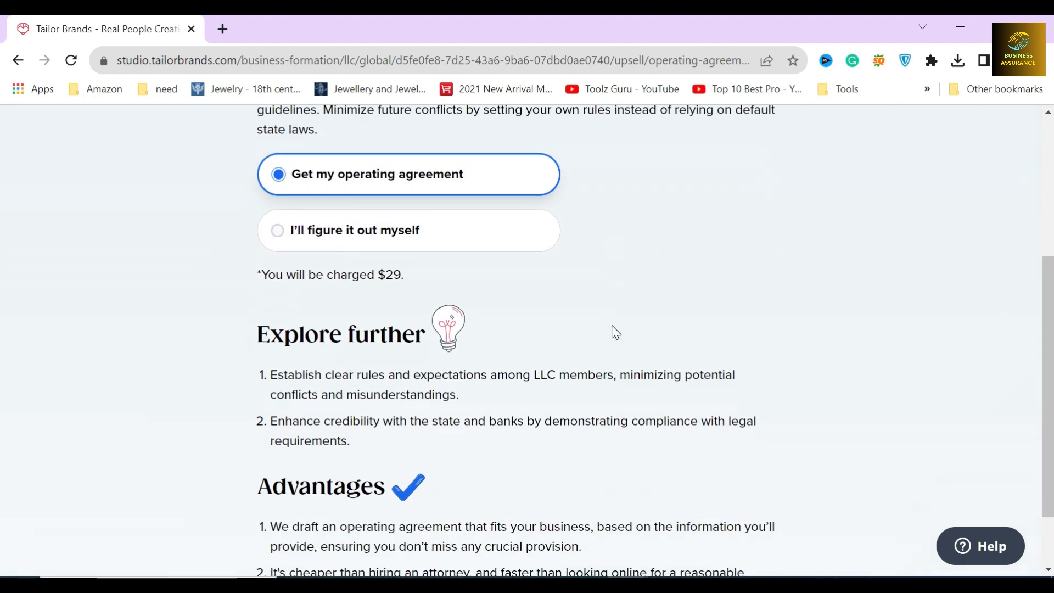
pyautogui.scroll(2, 613, 331)
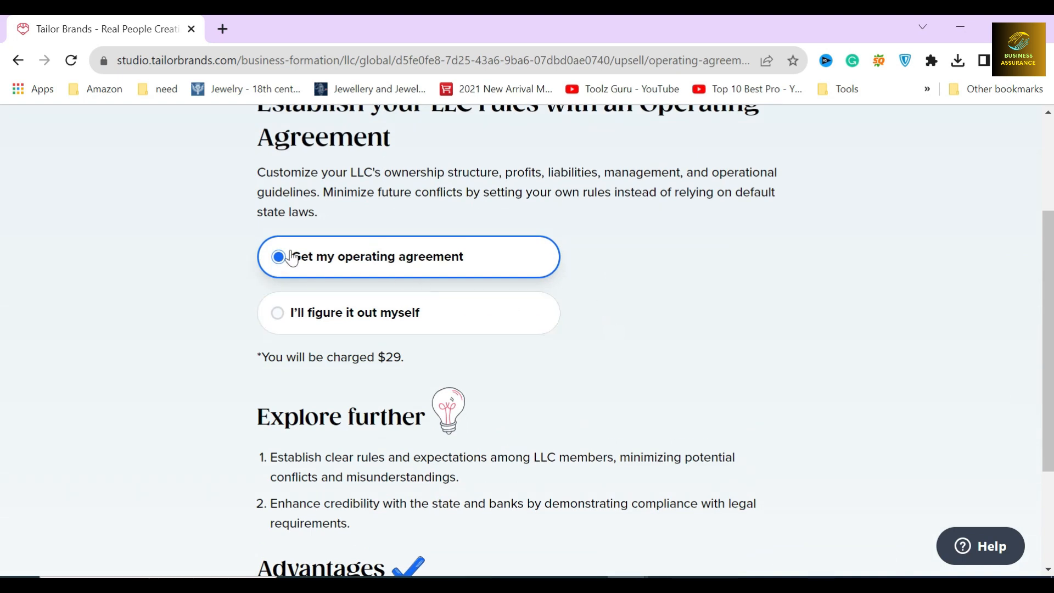
pyautogui.scroll(-3, 549, 429)
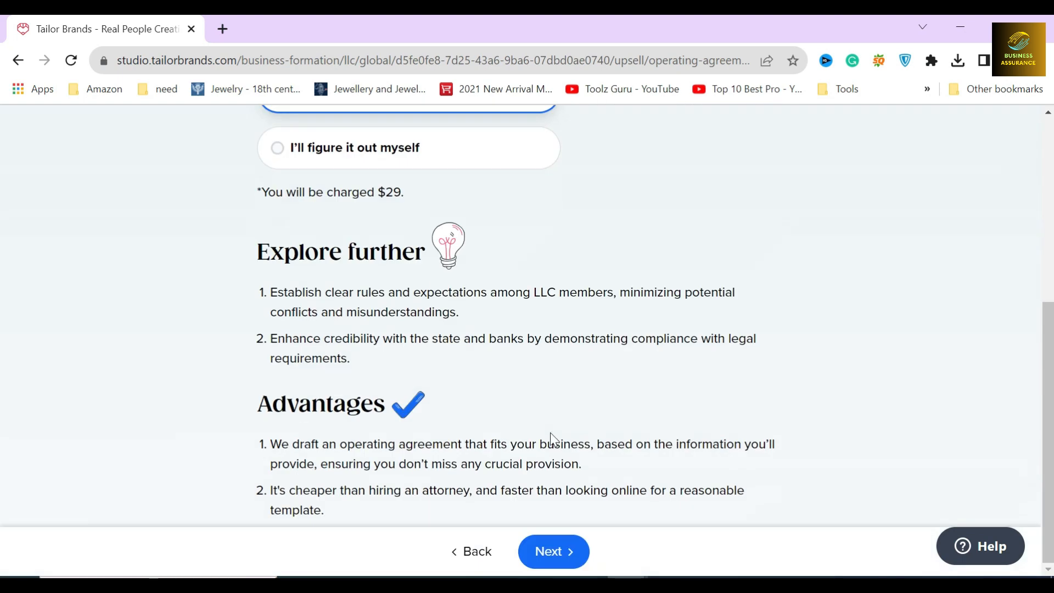
pyautogui.click(543, 552)
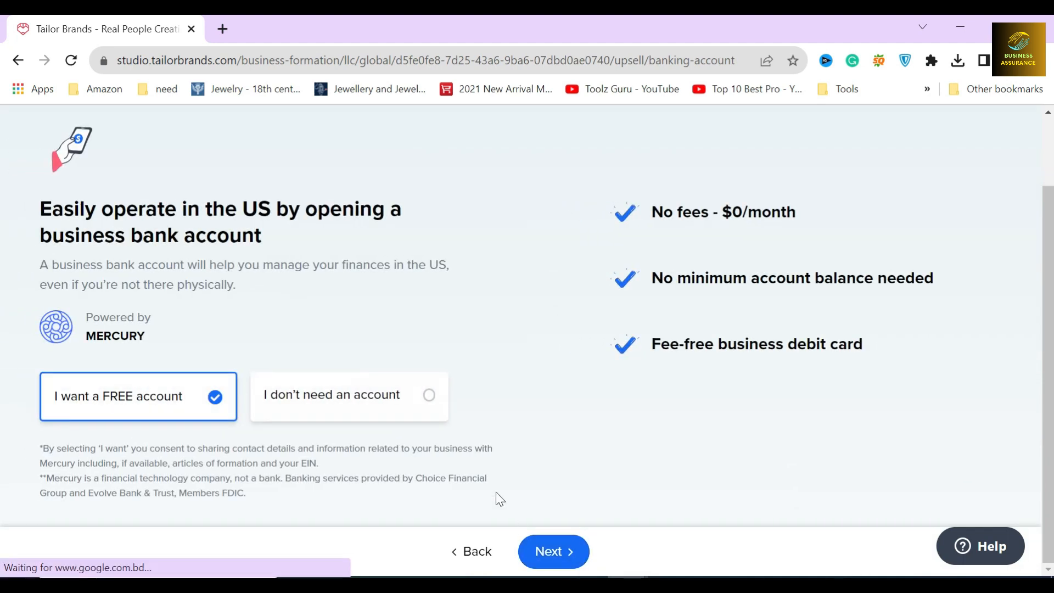
# Read the headline of the business bank account offer for operating in the US.
pyautogui.moveTo(37, 207); pyautogui.dragTo(270, 233)
pyautogui.click(270, 230)
pyautogui.moveTo(41, 235); pyautogui.dragTo(275, 249)
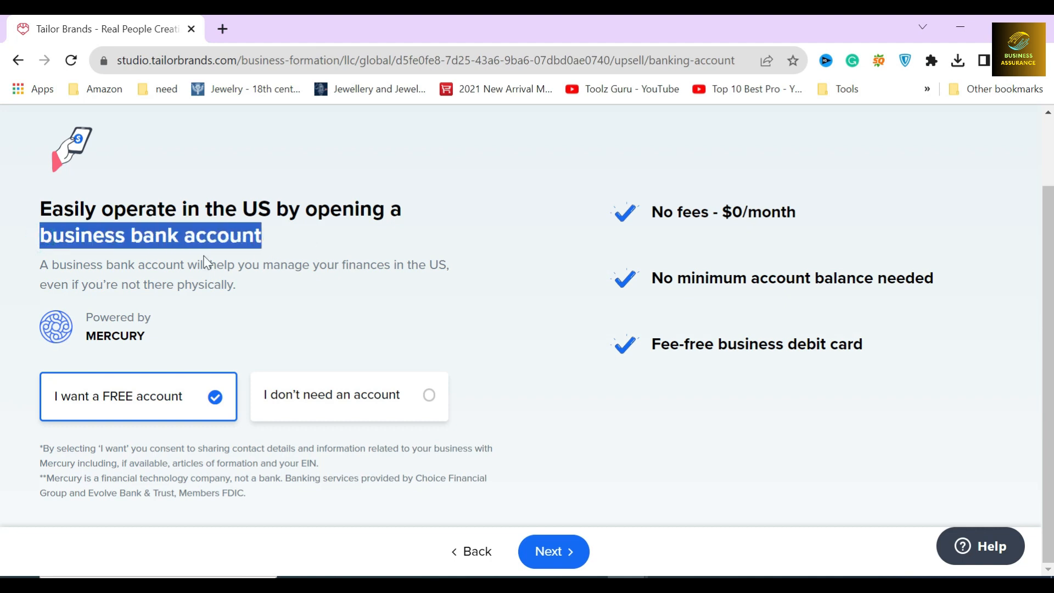
pyautogui.click(146, 260)
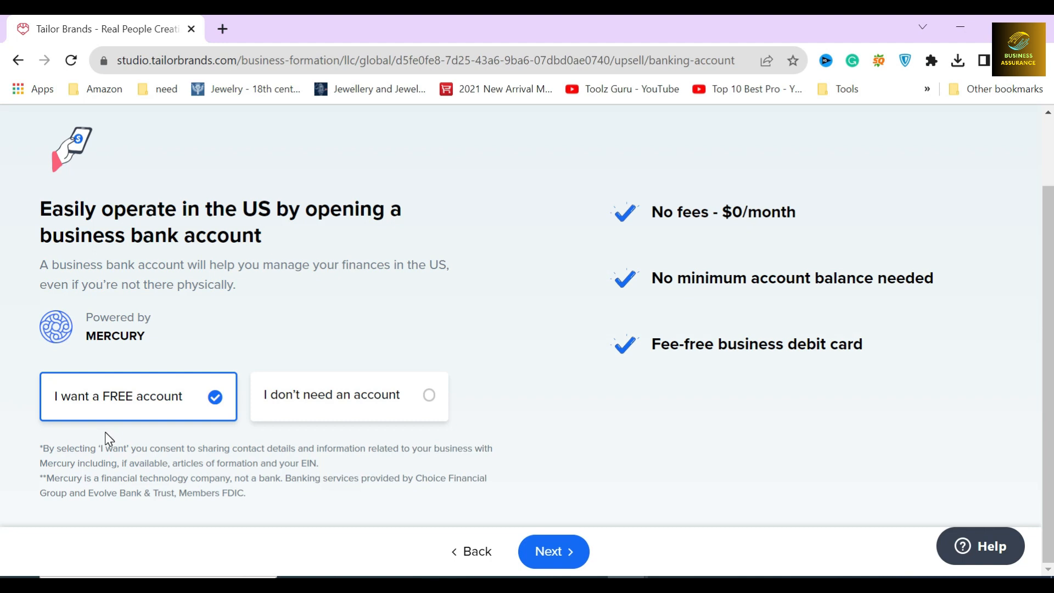
# Review the bank account's fee, minimum balance and debit card benefits, choose I don't need an account and continue.
pyautogui.click(586, 218)
pyautogui.click(584, 282)
pyautogui.click(587, 350)
pyautogui.moveTo(647, 212); pyautogui.dragTo(805, 211)
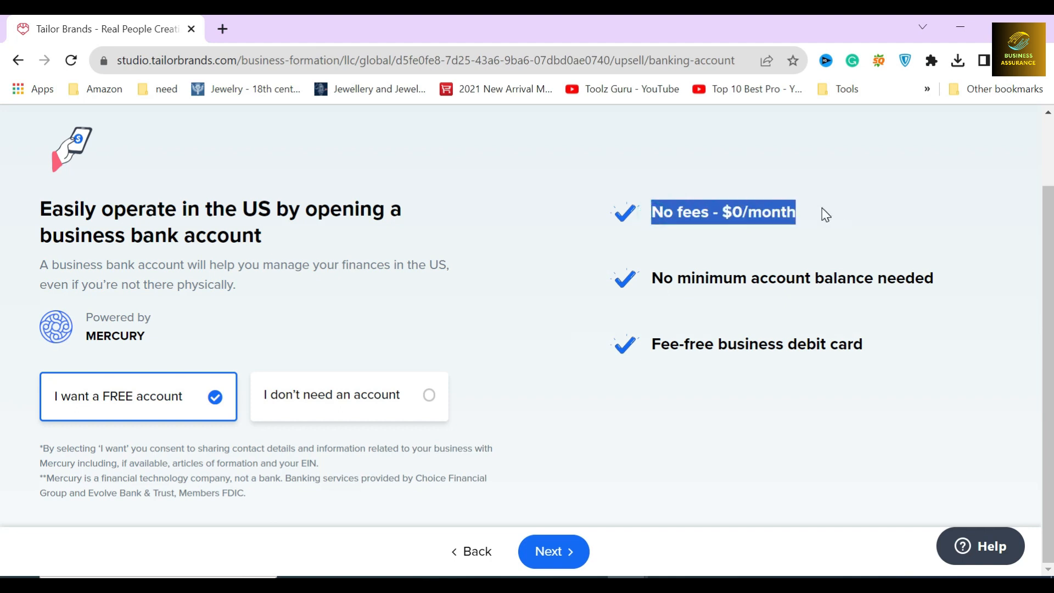
pyautogui.click(821, 213)
pyautogui.moveTo(650, 278); pyautogui.dragTo(940, 278)
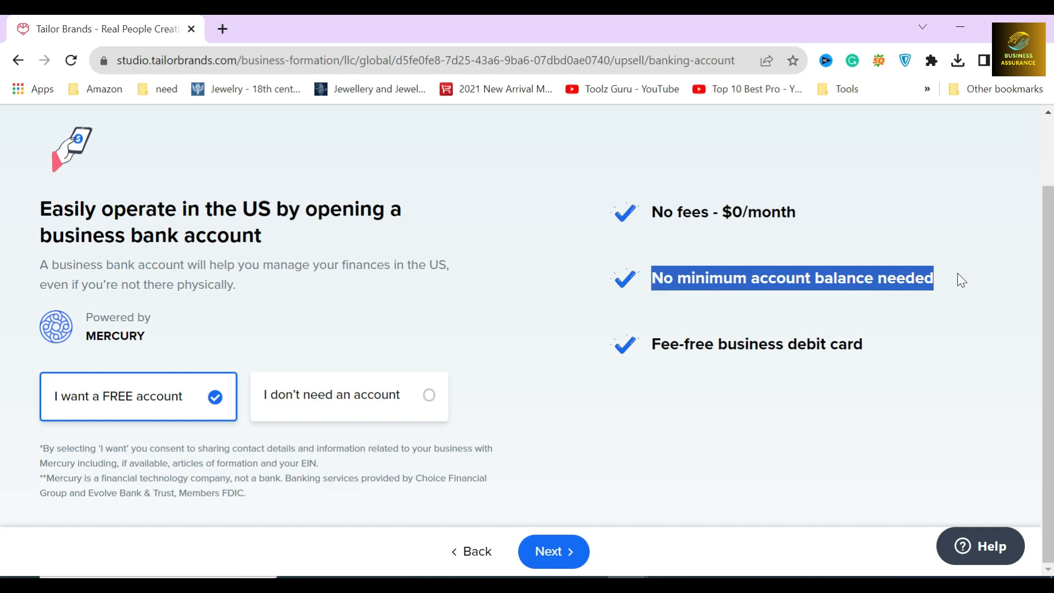
pyautogui.moveTo(647, 344); pyautogui.dragTo(888, 341)
pyautogui.click(884, 340)
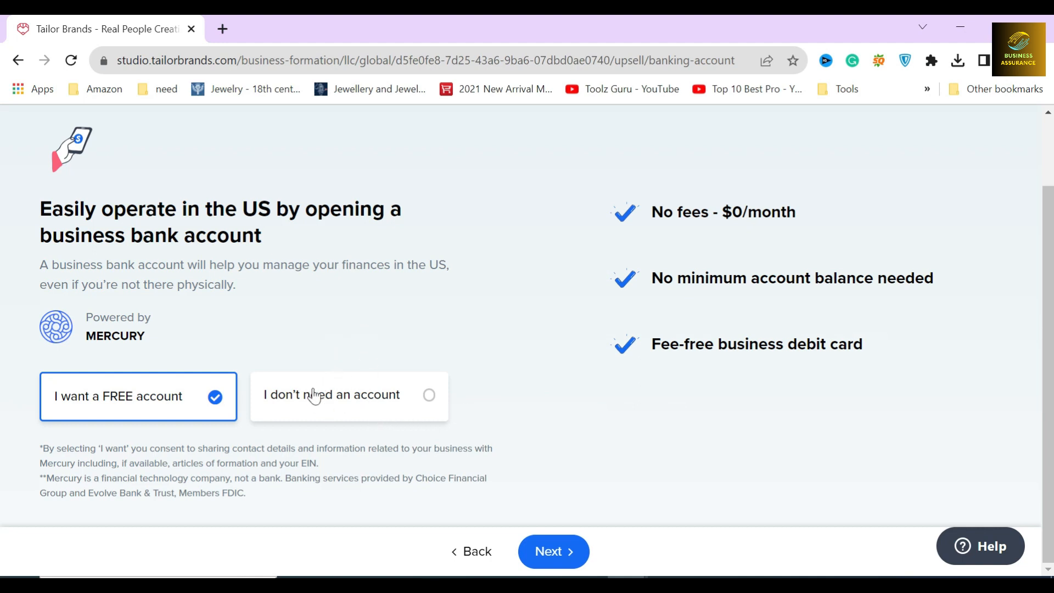
pyautogui.click(350, 403)
pyautogui.click(540, 551)
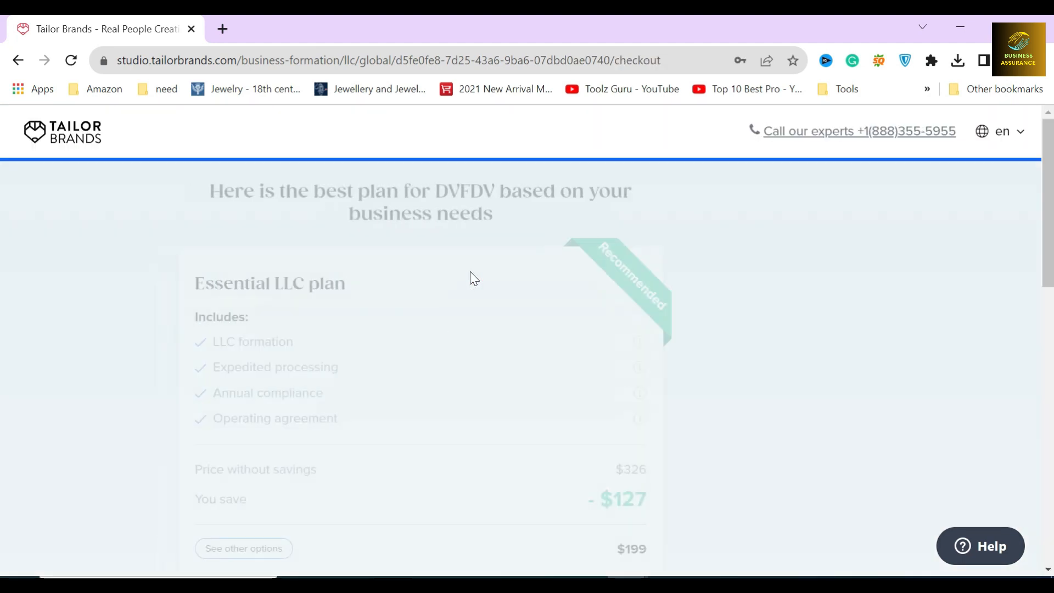
# Review the recommended Essential LLC plan for DVFDV, its price and the add-on services in the order.
pyautogui.moveTo(311, 189); pyautogui.dragTo(614, 218)
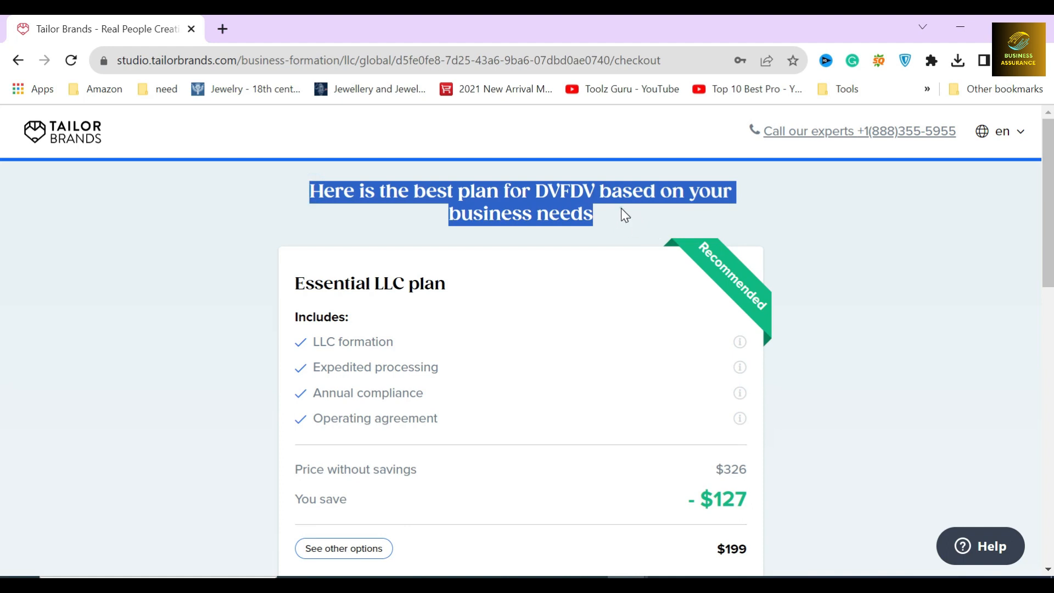
pyautogui.click(625, 214)
pyautogui.scroll(-15, 633, 374)
pyautogui.moveTo(707, 388); pyautogui.dragTo(765, 388)
pyautogui.scroll(7, 330, 308)
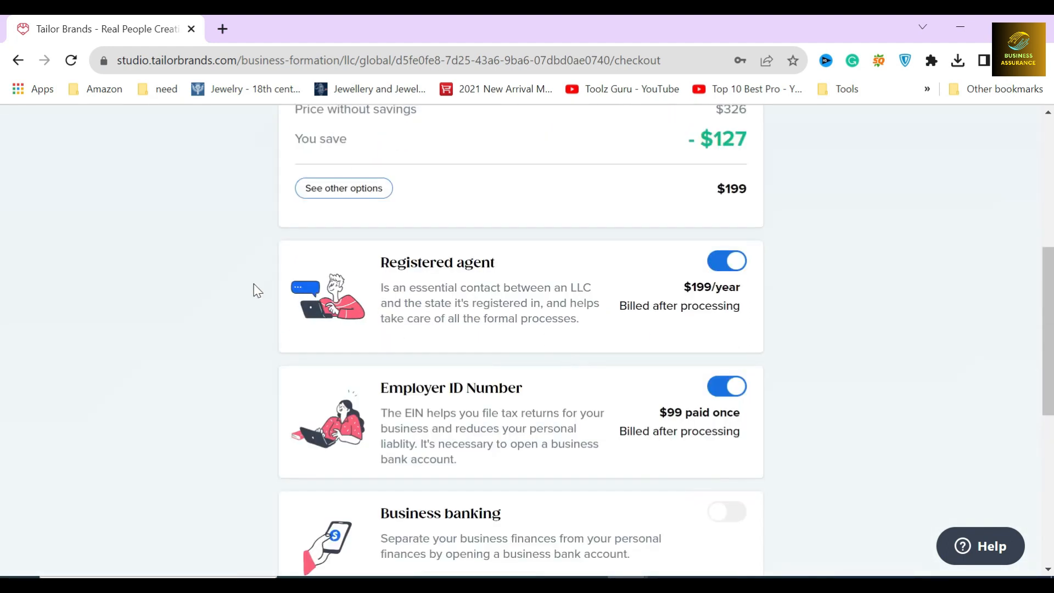
pyautogui.scroll(-2, 253, 286)
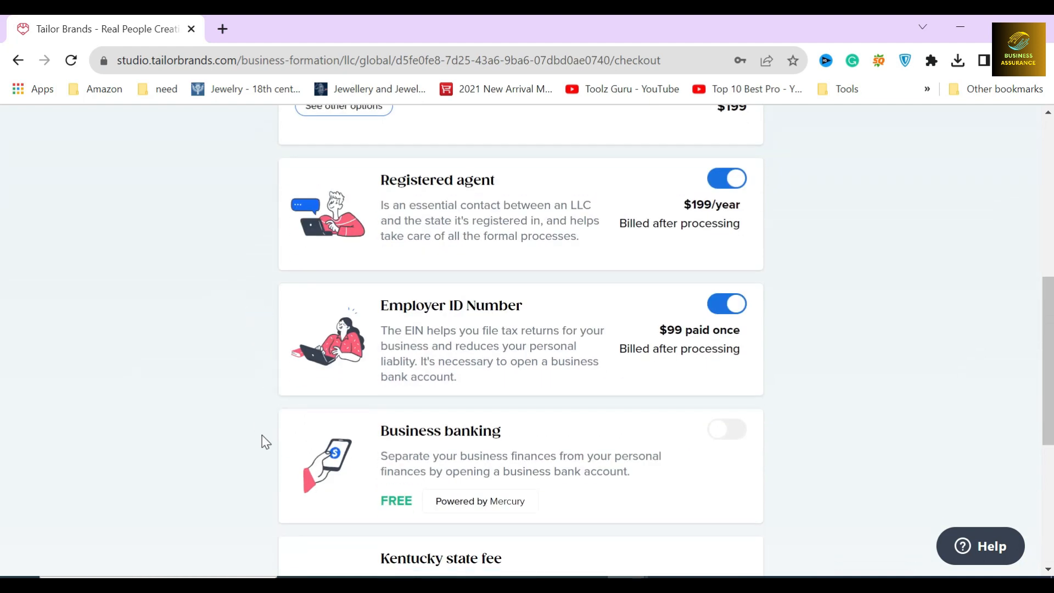
pyautogui.scroll(-3, 285, 412)
# Try adding Business banking to the order, remove it again and recheck the listed items.
pyautogui.click(730, 266)
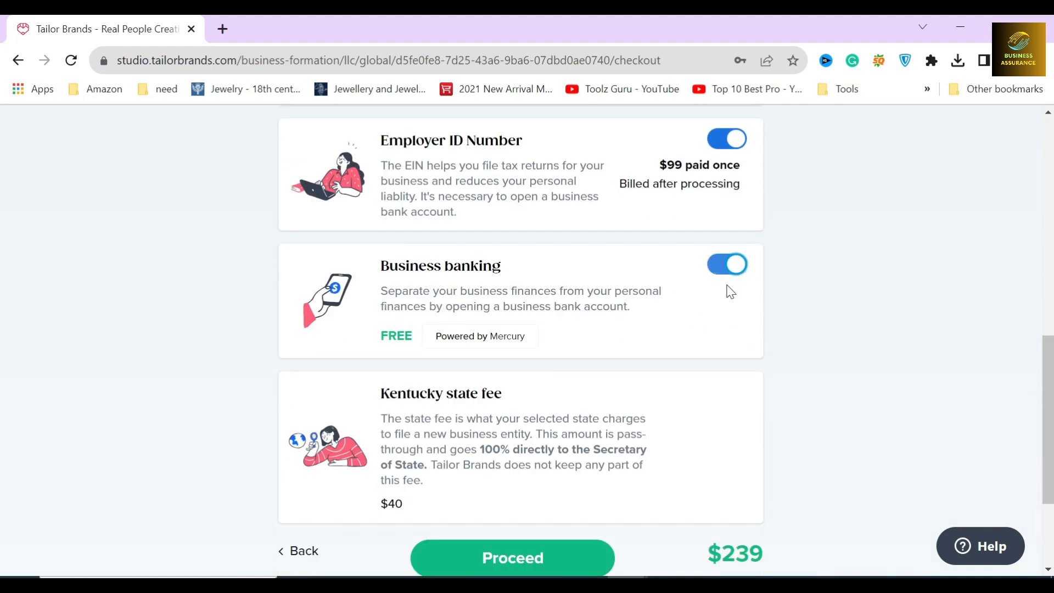
pyautogui.click(734, 265)
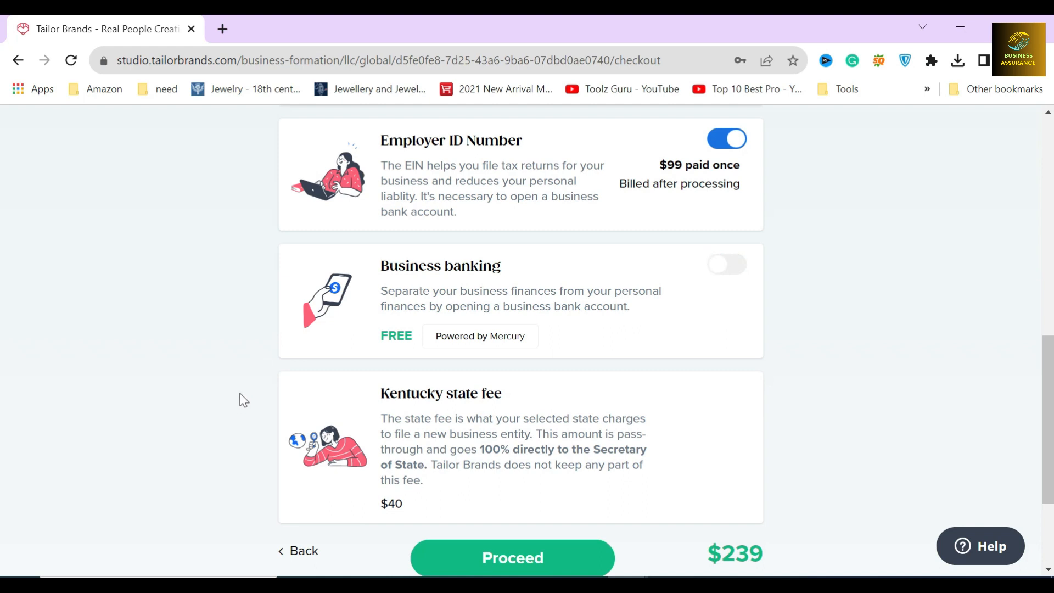
pyautogui.scroll(3, 282, 389)
pyautogui.scroll(-4, 261, 226)
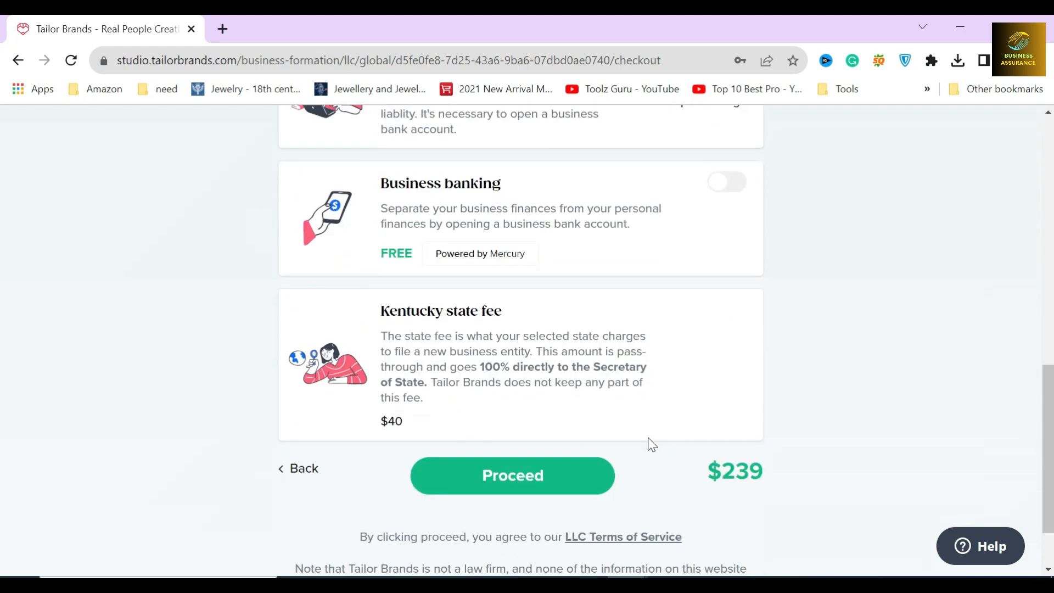
# Proceed with the order, choose Card as the payment method and continue to the payment form.
pyautogui.click(524, 475)
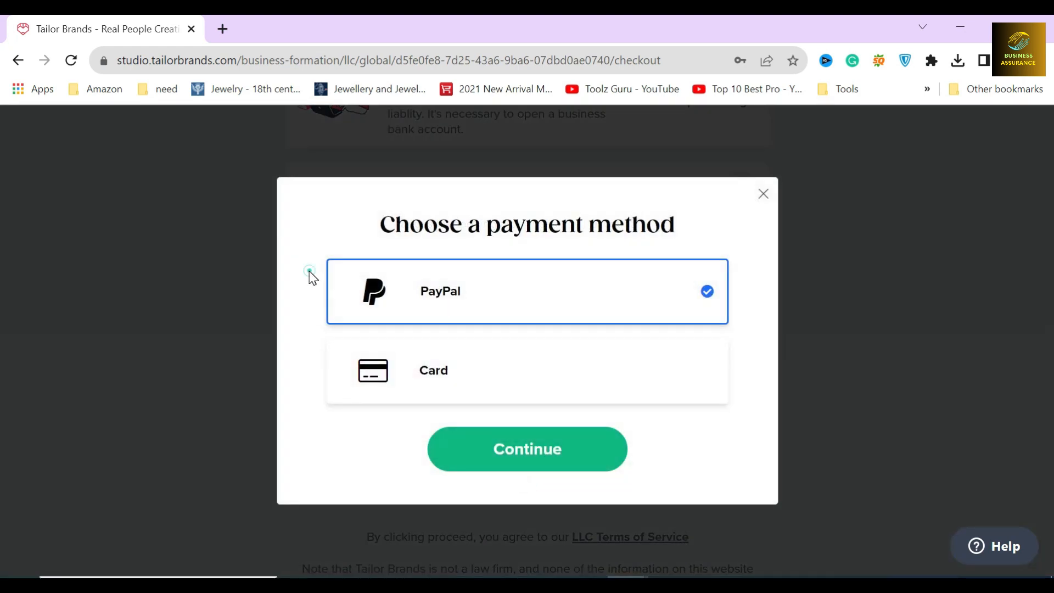
pyautogui.click(311, 357)
pyautogui.click(470, 381)
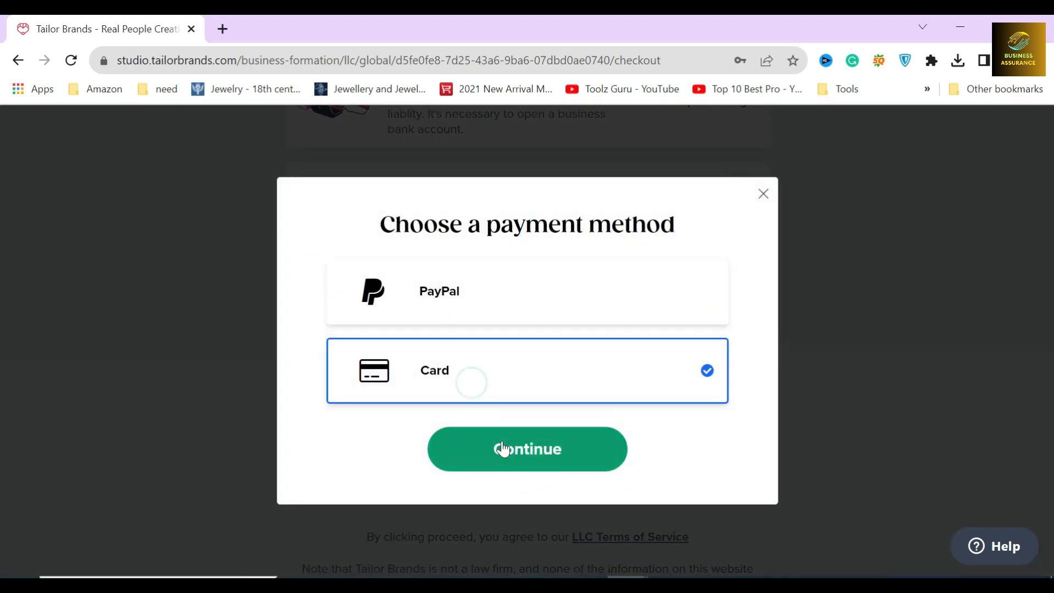
pyautogui.click(501, 448)
# Examine the Checkout form's fields for the card details and the cardholder's name.
pyautogui.doubleClick(508, 188)
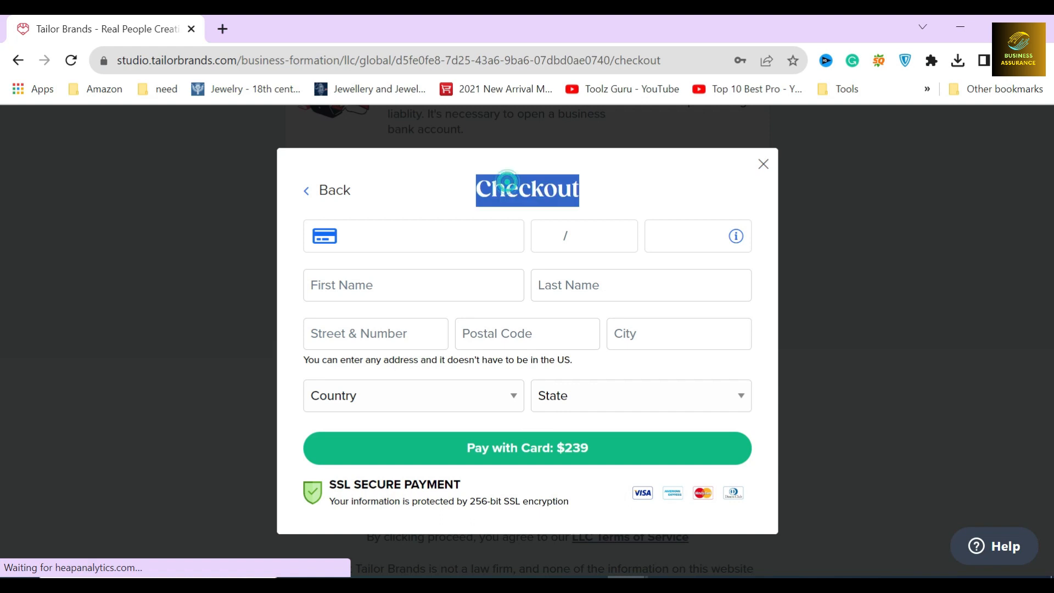
pyautogui.click(461, 188)
pyautogui.click(283, 231)
pyautogui.click(289, 284)
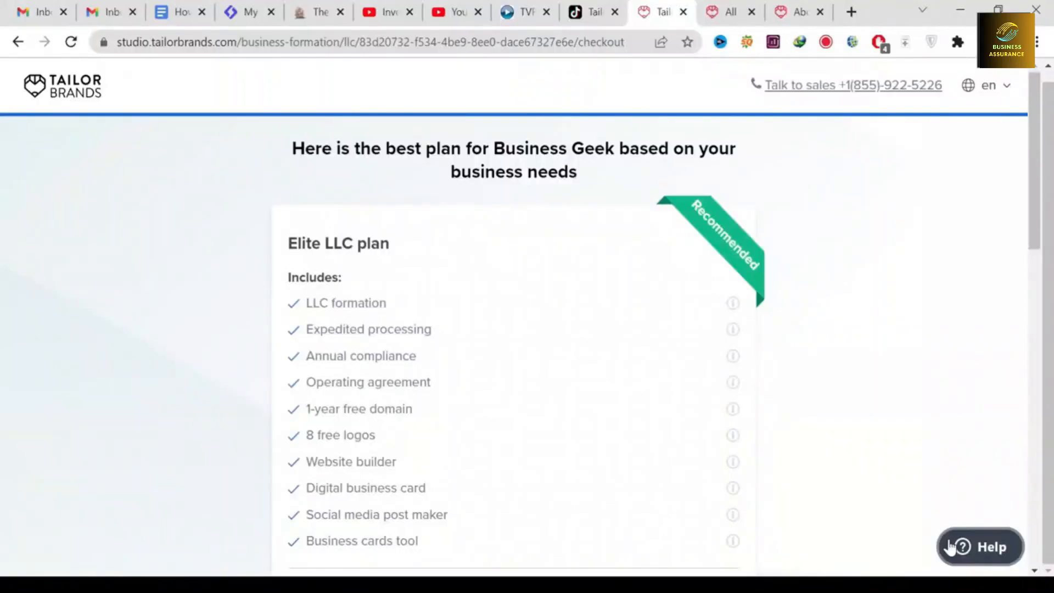
# Open the Tailor Brands help chat from the Elite LLC plan checkout page for Business Geek.
pyautogui.click(950, 546)
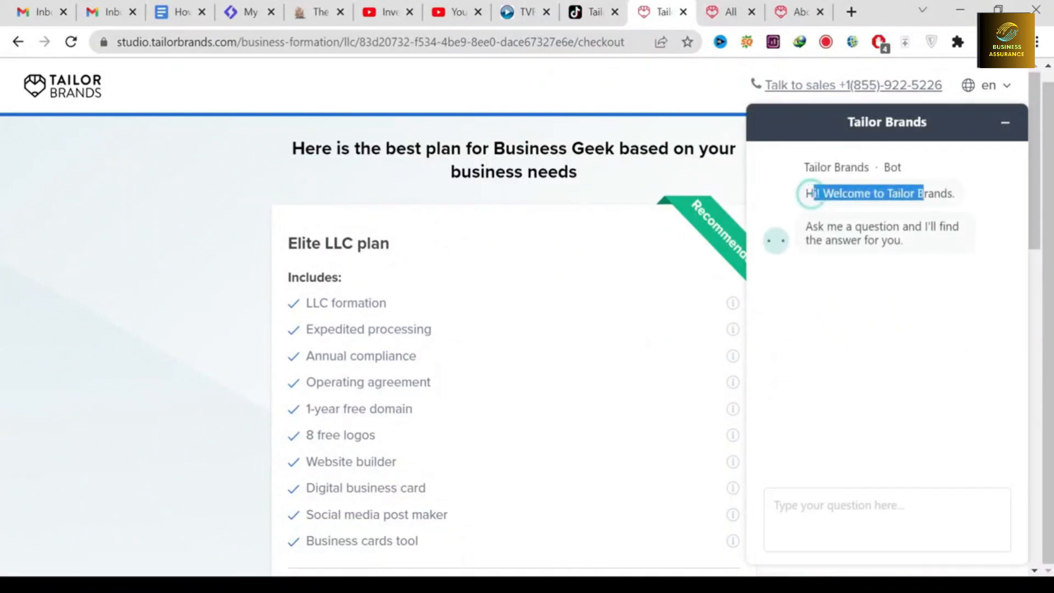
# Read the bot's prompt in the Tailor Brands help chat and choose the Get in touch option.
pyautogui.moveTo(918, 246); pyautogui.dragTo(818, 226)
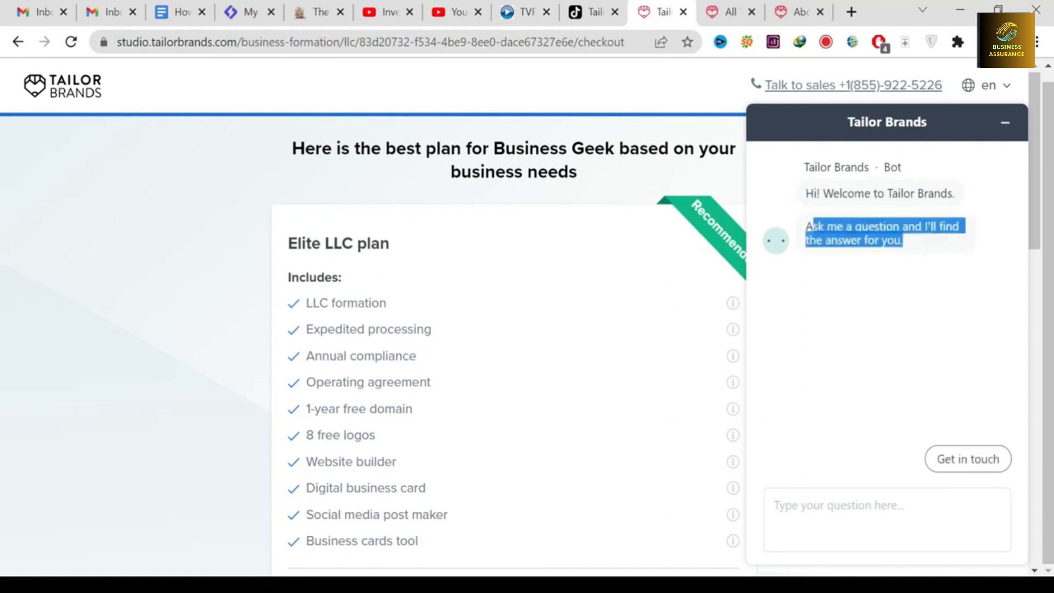
pyautogui.click(948, 459)
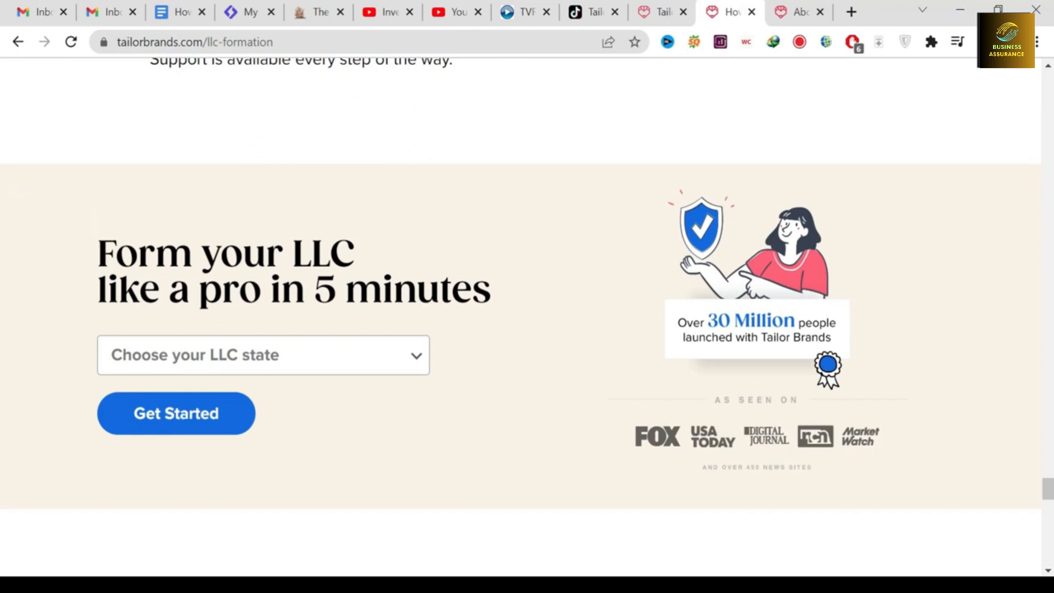
# Look back through the Tailor Brands LLC formation page, from its closing signup section up to the main heading about forming an LLC.
pyautogui.click(465, 254)
pyautogui.scroll(10, 571, 271)
pyautogui.scroll(15, 572, 275)
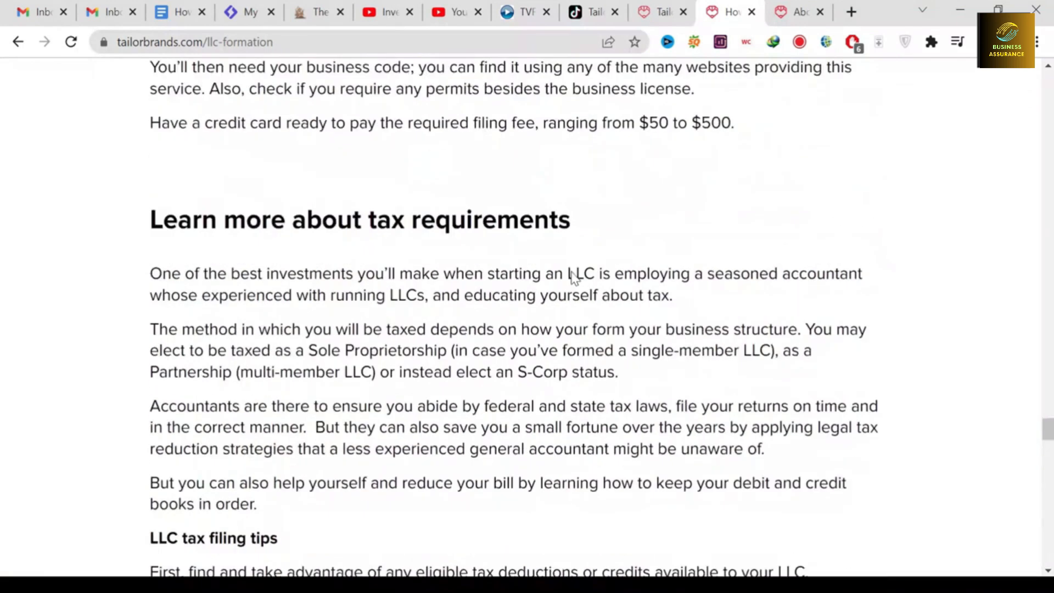
pyautogui.scroll(15, 571, 271)
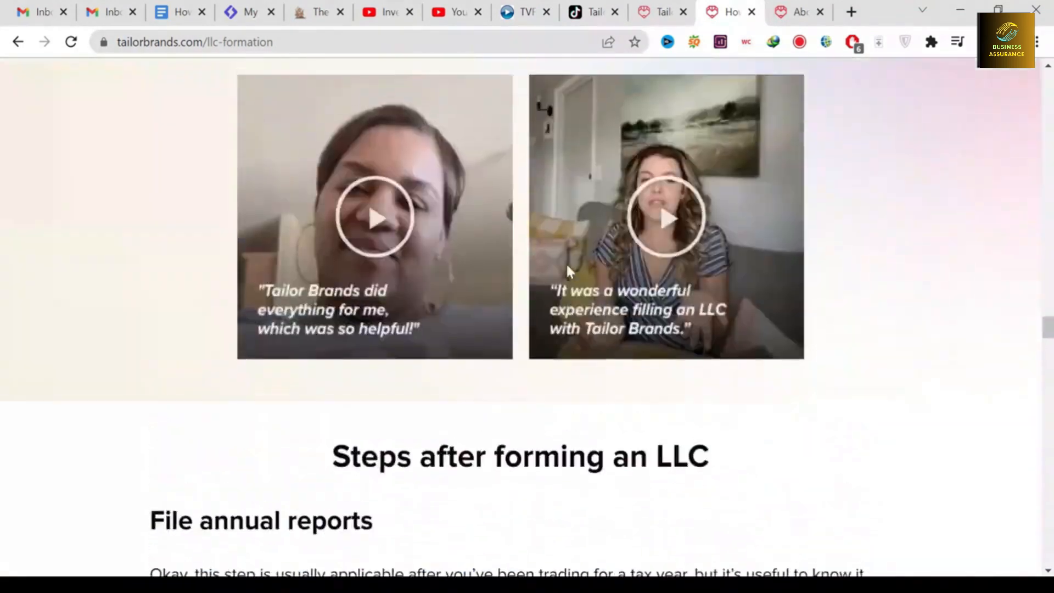
pyautogui.scroll(-2, 462, 304)
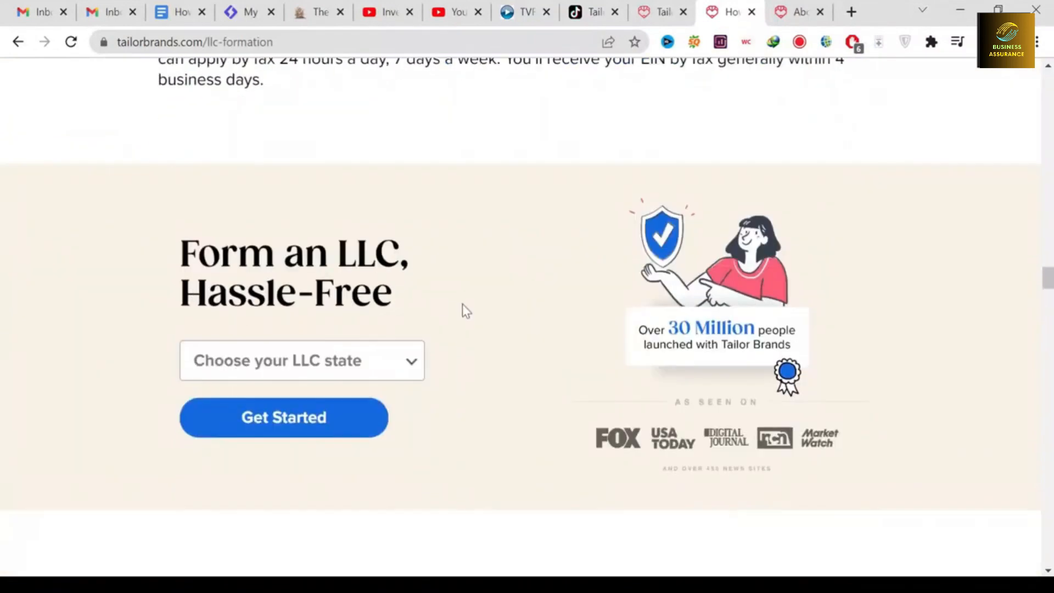
pyautogui.moveTo(394, 295); pyautogui.dragTo(220, 256)
pyautogui.click(433, 266)
pyautogui.scroll(20, 433, 266)
pyautogui.scroll(20, 339, 264)
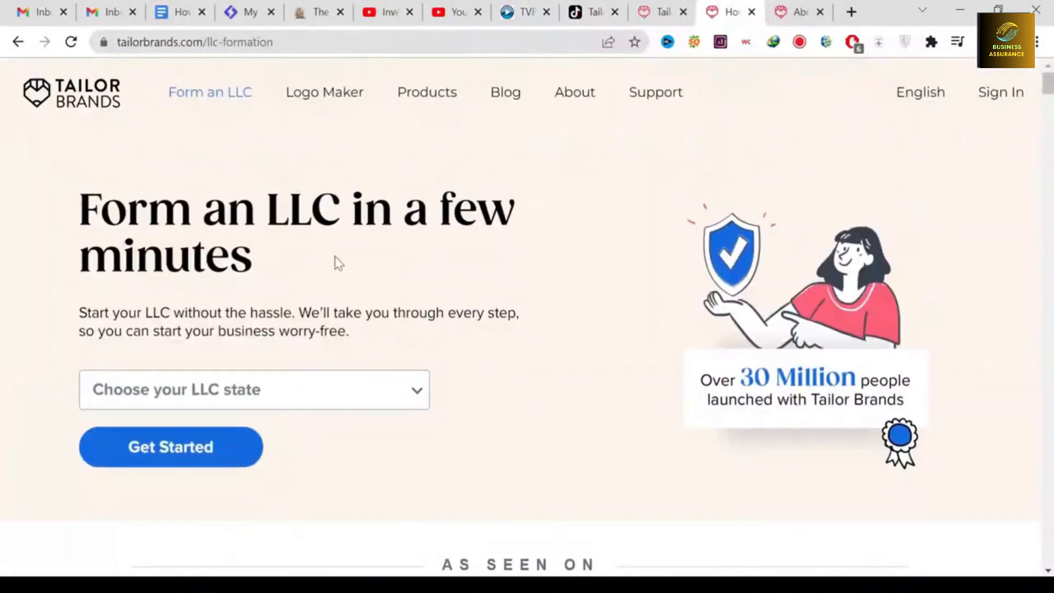
pyautogui.tripleClick(266, 270)
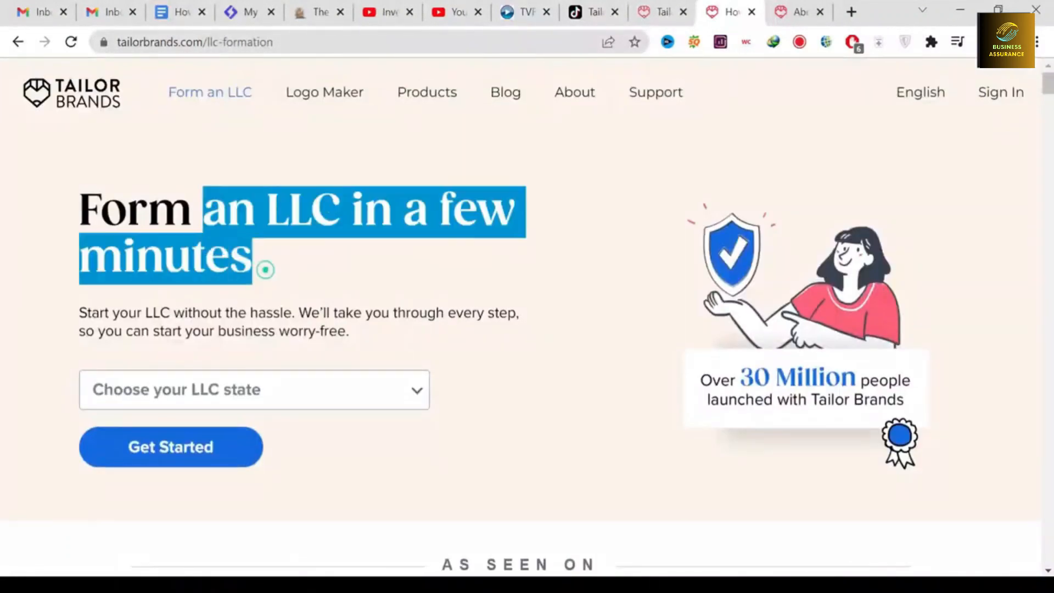
pyautogui.click(306, 253)
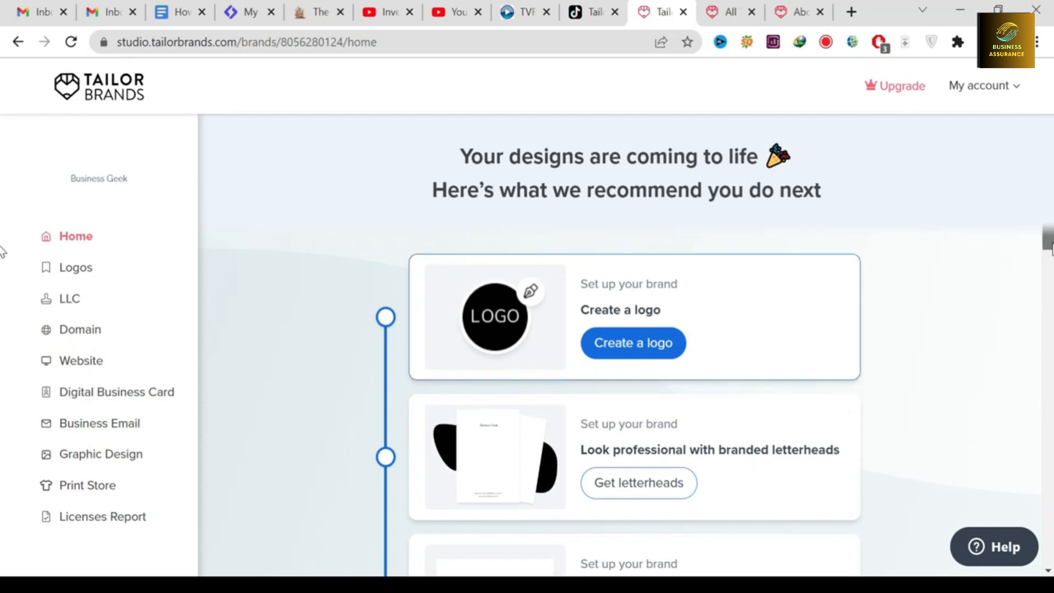
# Review the recommended next steps on the Business Geek home page, from branded letterheads to business insurance and the page's end.
pyautogui.scroll(-3, 3, 252)
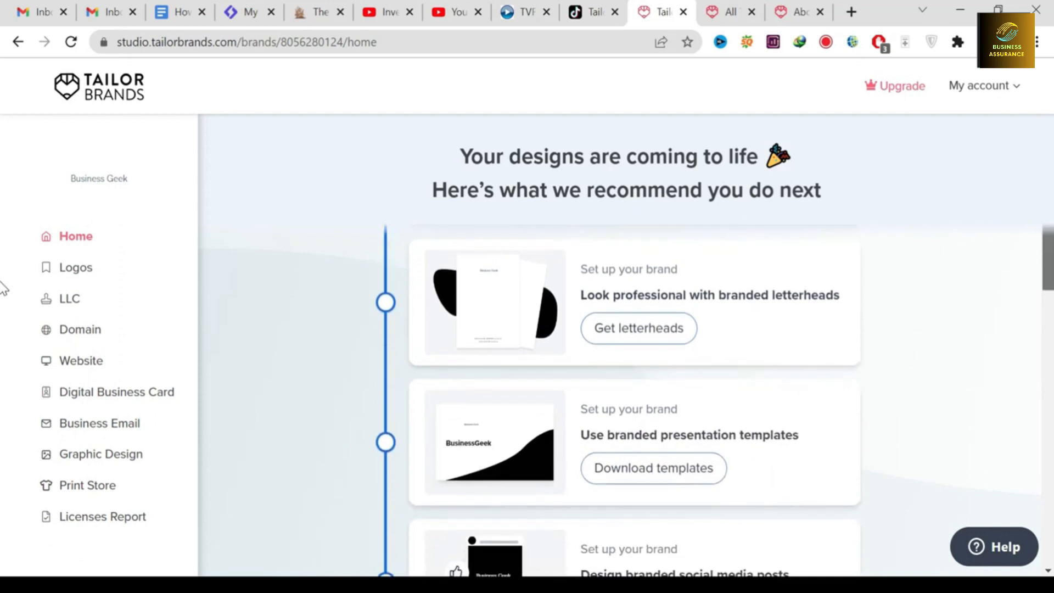
pyautogui.tripleClick(878, 295)
pyautogui.click(900, 306)
pyautogui.scroll(-2, 3, 296)
pyautogui.tripleClick(800, 308)
pyautogui.click(907, 314)
pyautogui.scroll(-3, 5, 331)
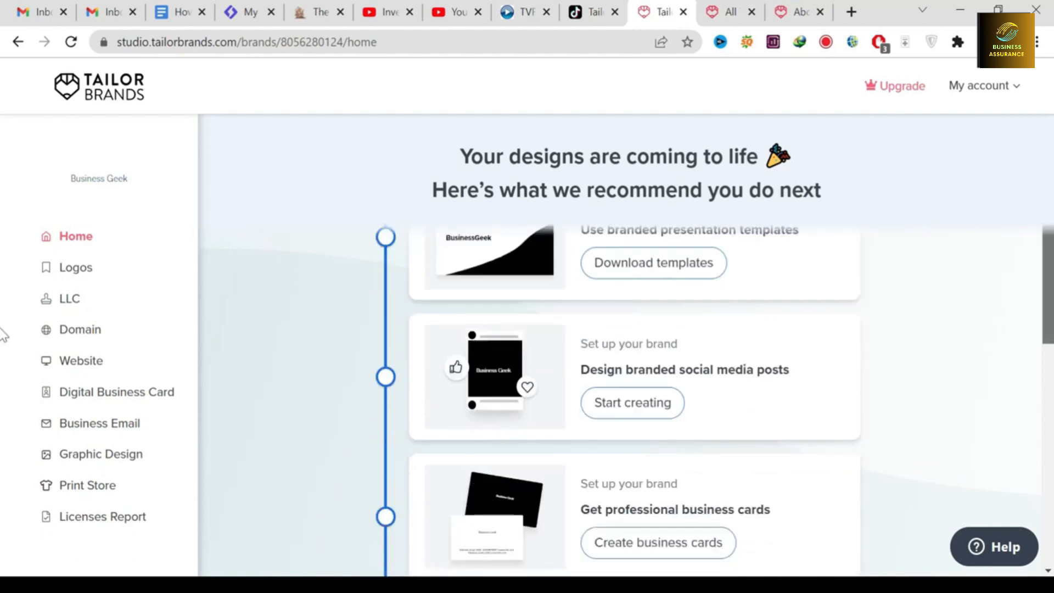
pyautogui.moveTo(839, 350); pyautogui.dragTo(788, 267)
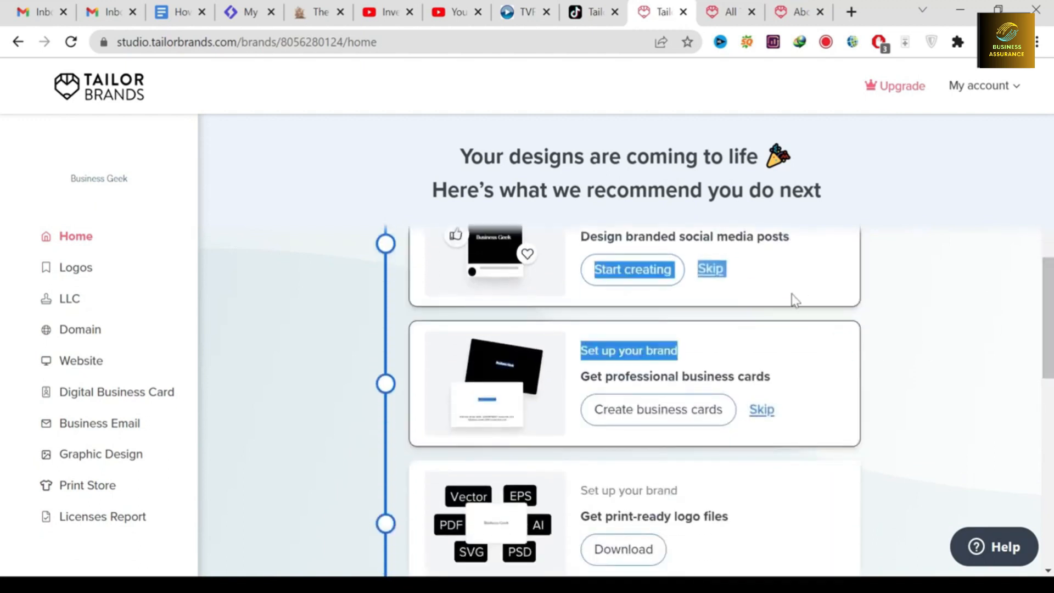
pyautogui.click(927, 336)
pyautogui.scroll(-3, 983, 376)
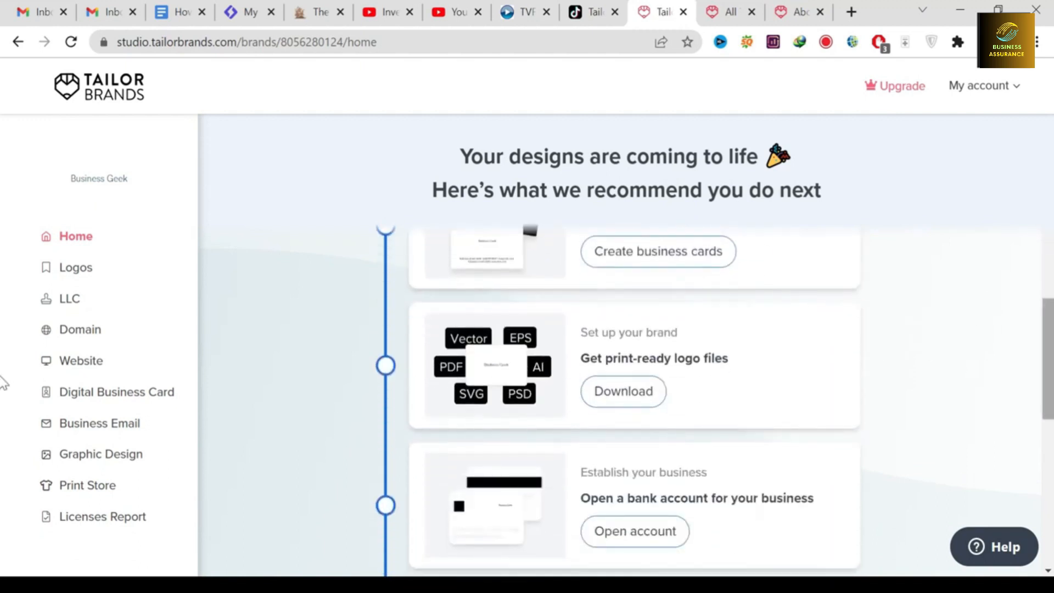
pyautogui.scroll(-3, 997, 390)
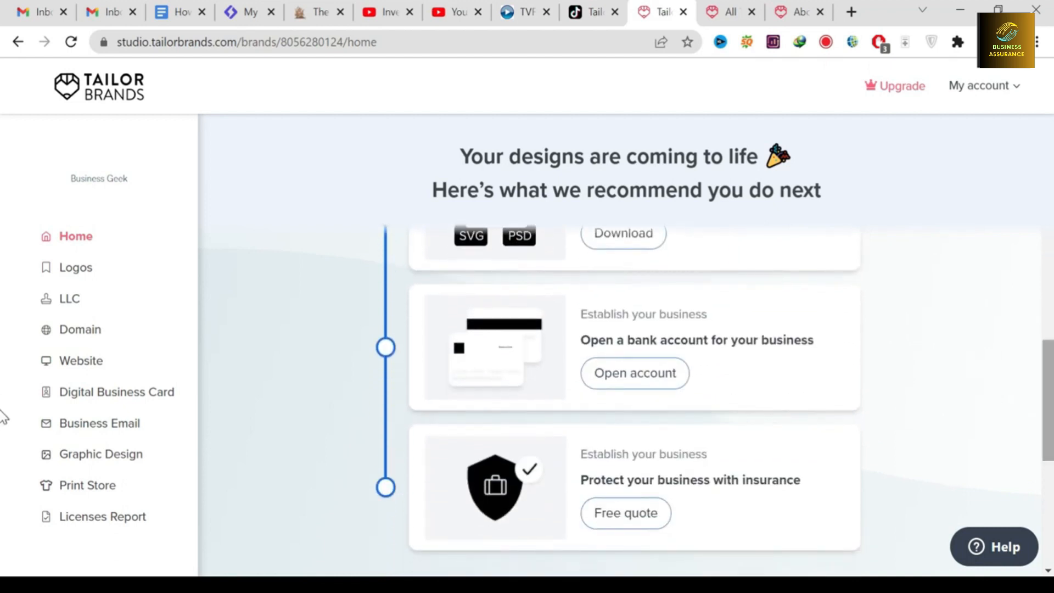
pyautogui.scroll(-3, 925, 369)
pyautogui.scroll(-3, 1012, 436)
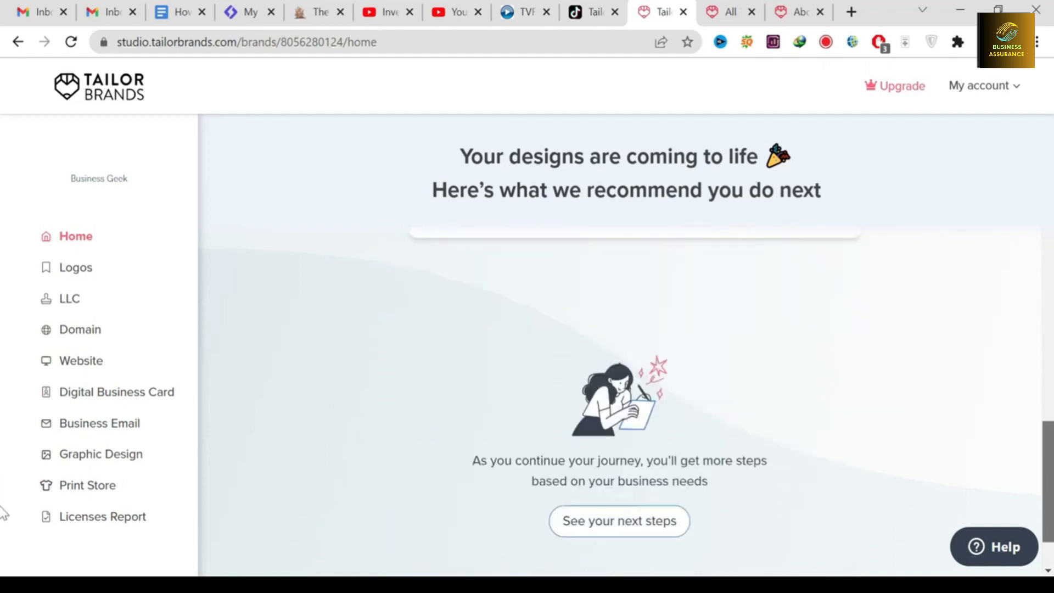
pyautogui.scroll(-2, 1049, 529)
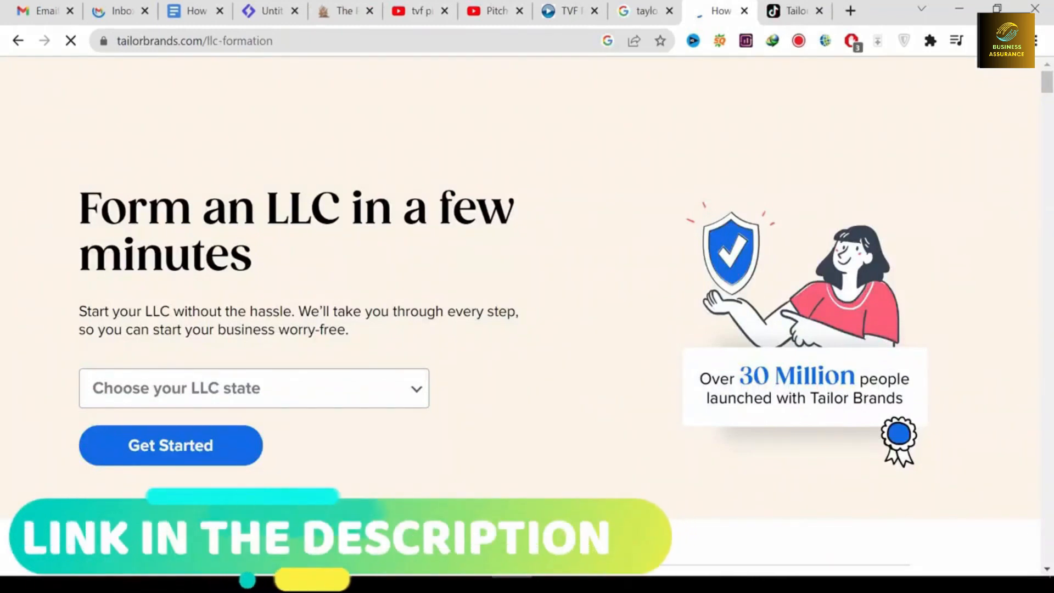